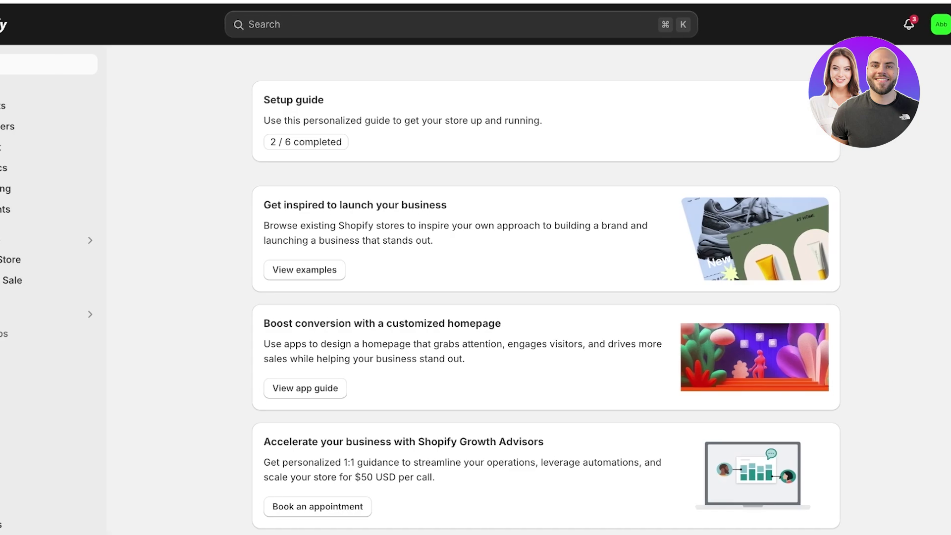
Step: Open the Matte Liquid Lippie product and review its media, category, variants and collections
{"action": "left_click", "coordinate": [50, 106]}
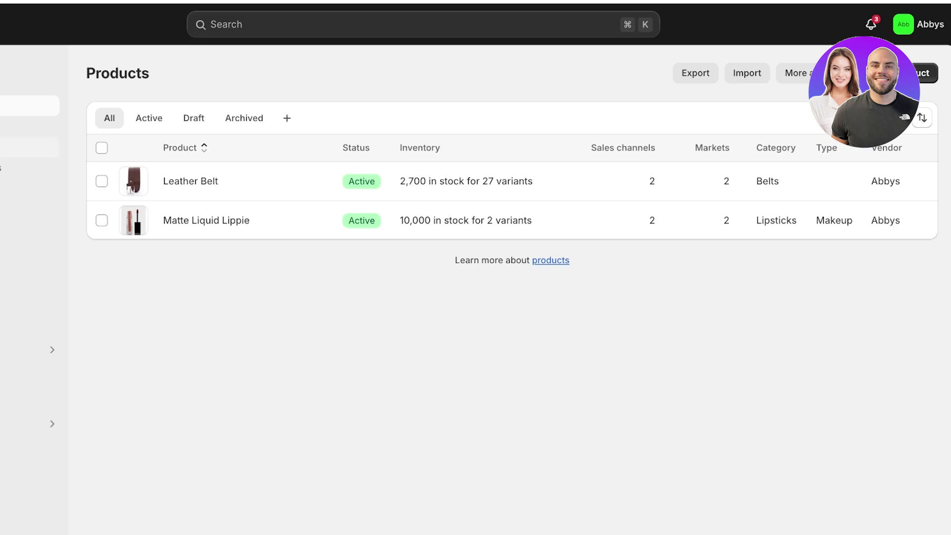
{"action": "left_click", "coordinate": [265, 219]}
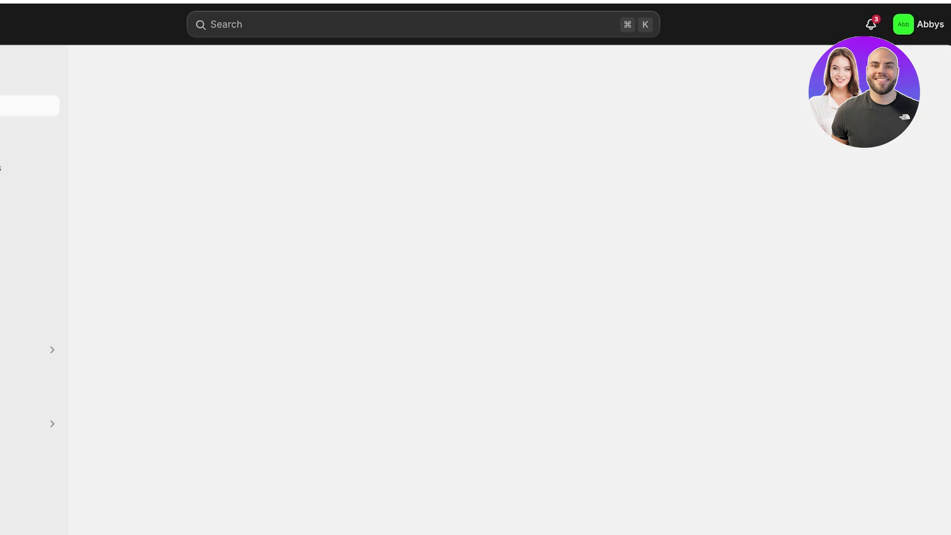
{"action": "scroll", "coordinate": [386, 297], "scroll_direction": "down", "scroll_amount": 5}
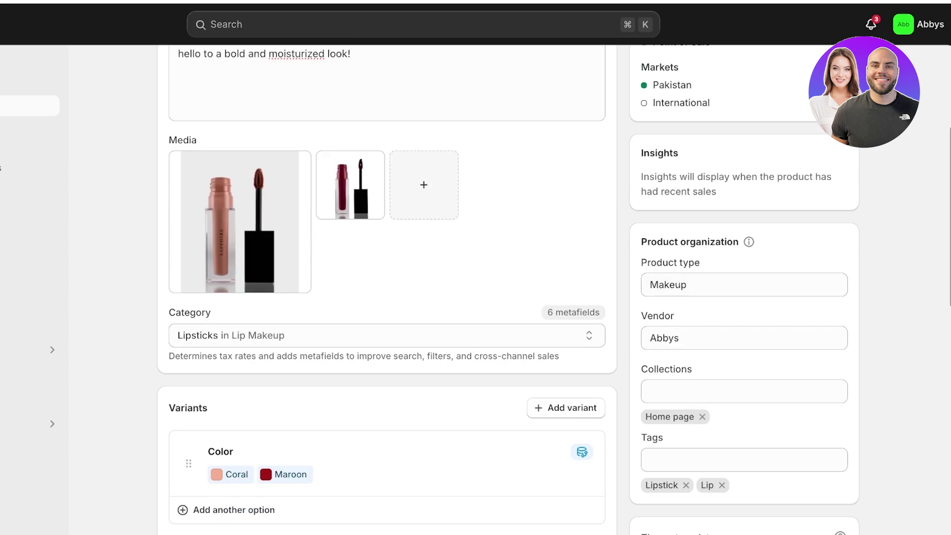
{"action": "scroll", "coordinate": [386, 297], "scroll_direction": "up", "scroll_amount": 1}
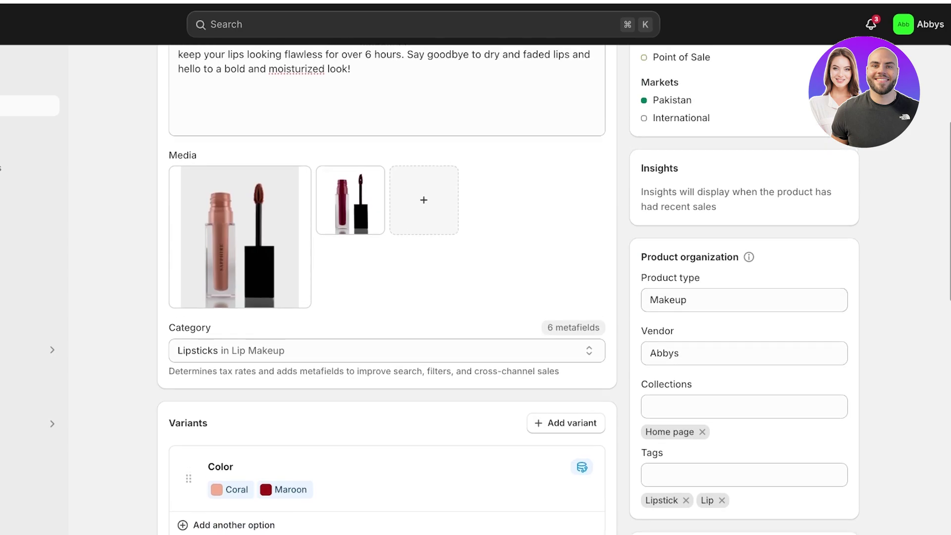
{"action": "left_click", "coordinate": [650, 406]}
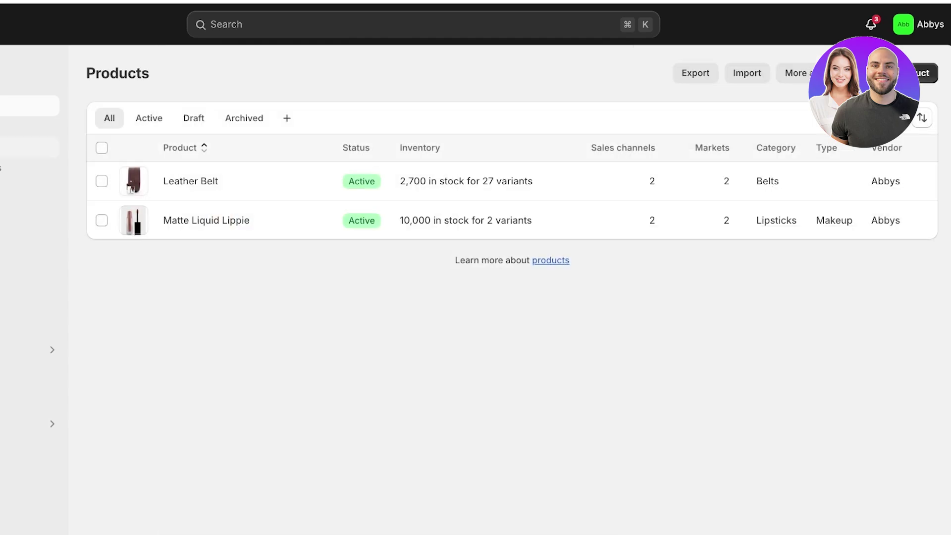
Step: Delete the Leather Belt product from the store's product list
{"action": "left_click", "coordinate": [101, 181]}
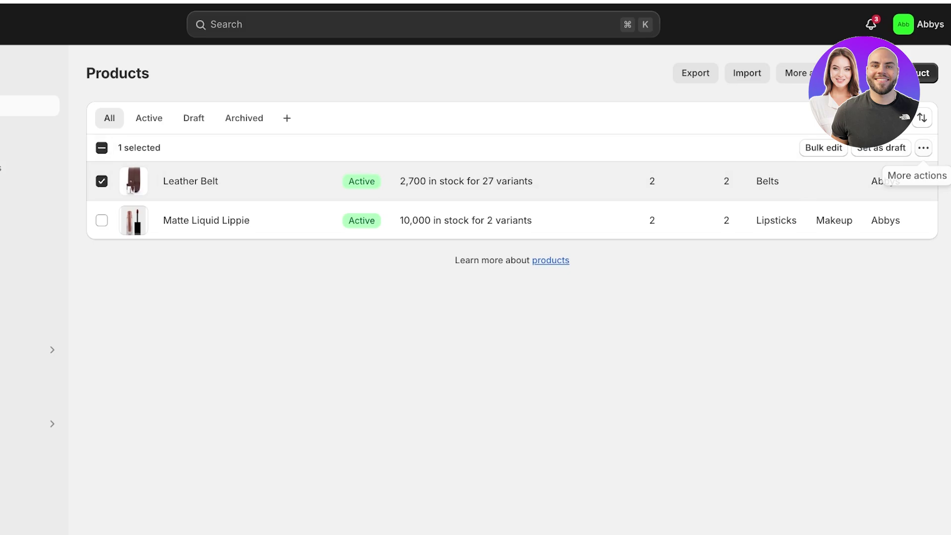
{"action": "left_click", "coordinate": [923, 147]}
{"action": "left_click", "coordinate": [857, 202]}
{"action": "left_click", "coordinate": [618, 312]}
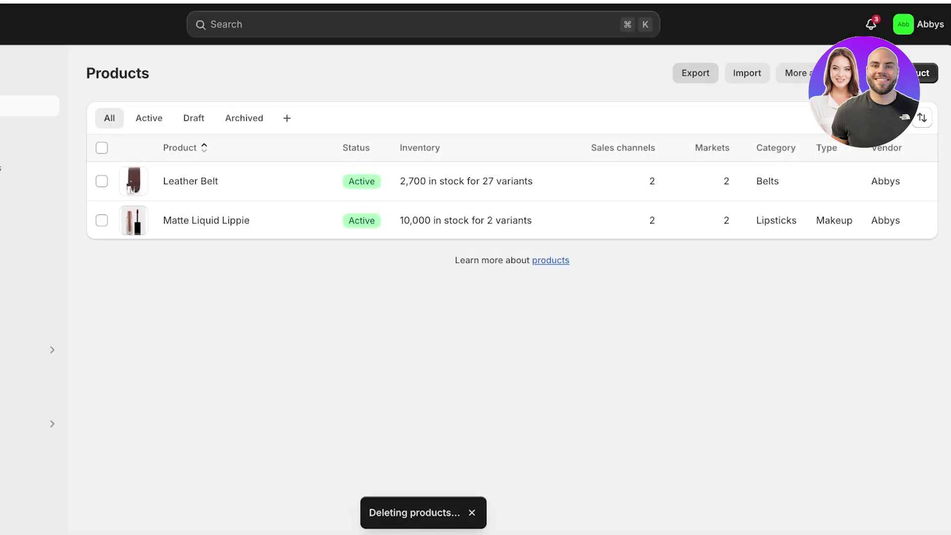
Step: Look at the CSV product import dialog and close it without importing a file
{"action": "left_click", "coordinate": [746, 73]}
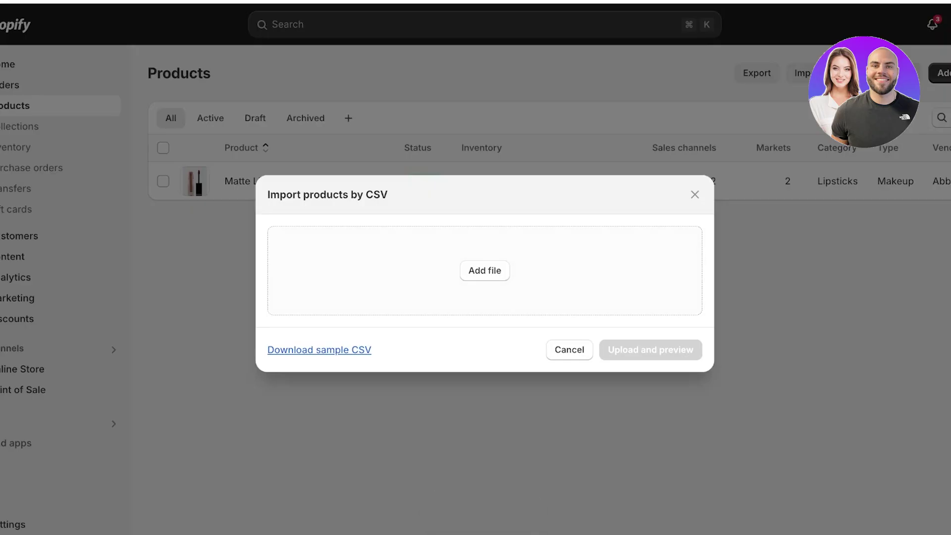
{"action": "left_click", "coordinate": [694, 194]}
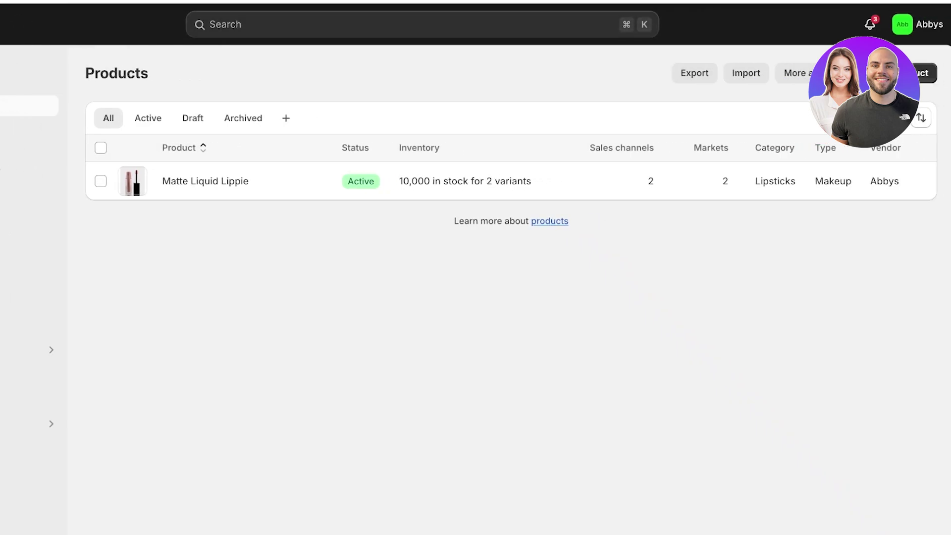
Step: Start a new product and title it "ELF Blush Stick"
{"action": "left_click", "coordinate": [906, 73]}
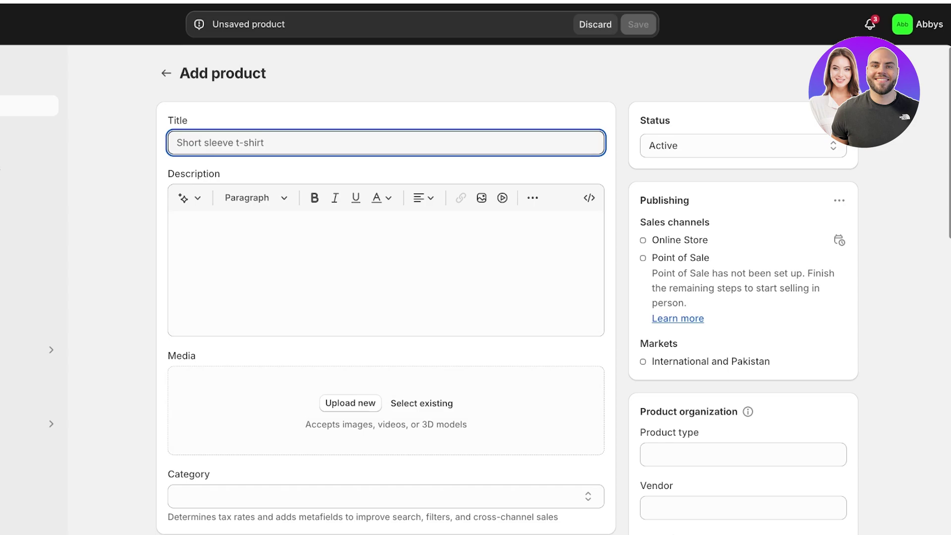
{"action": "type", "text": "ELF Blush "}
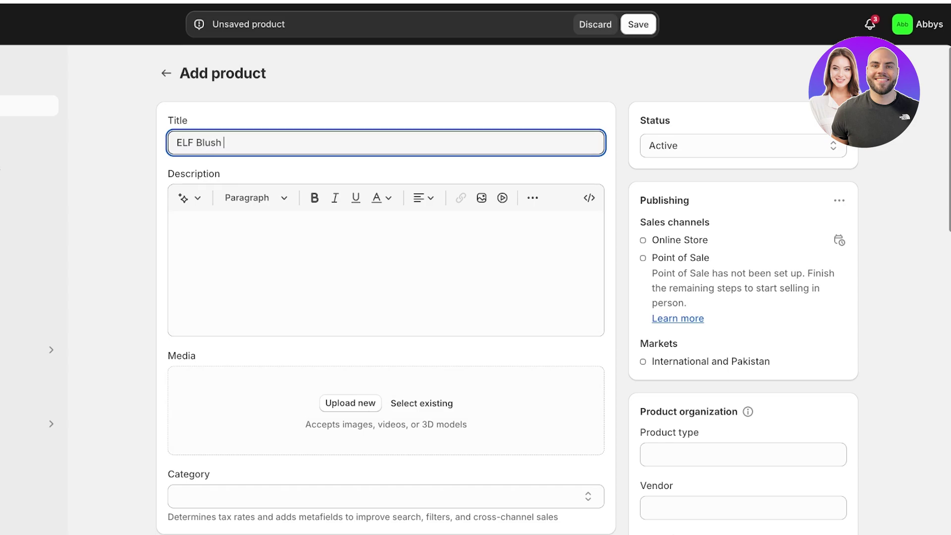
{"action": "type", "text": "Stick"}
Step: Generate the product description from the keywords "blush stick with a shimmery finish" in the Playful tone and keep the text
{"action": "left_click", "coordinate": [185, 197]}
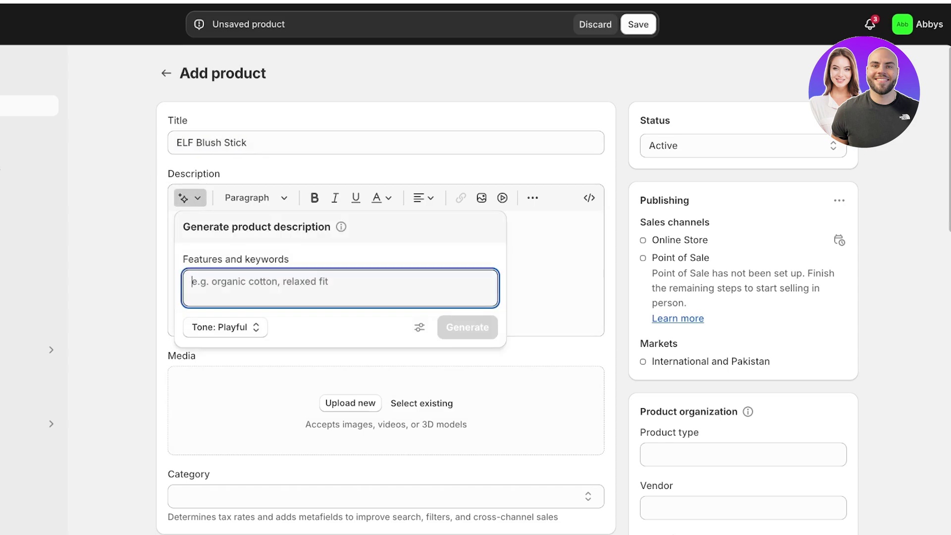
{"action": "type", "text": "blush"}
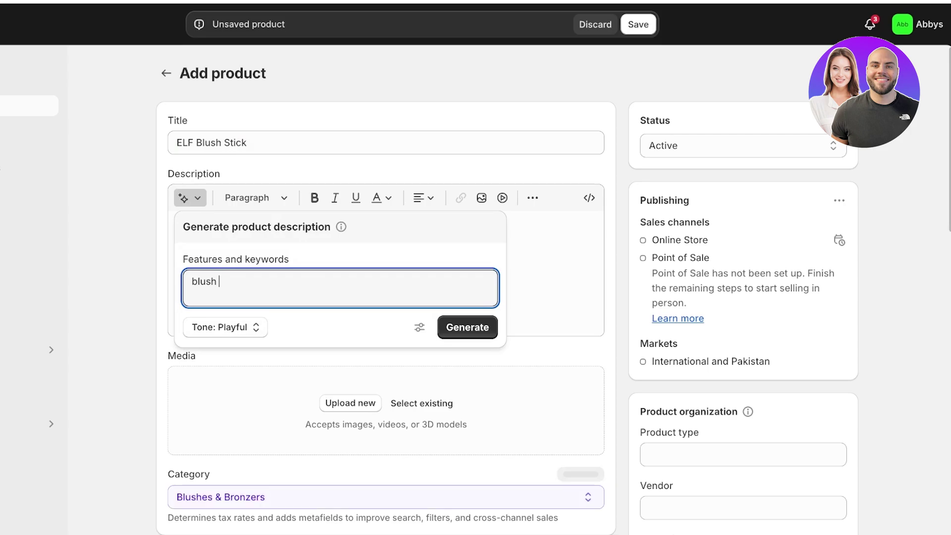
{"action": "type", "text": " s"}
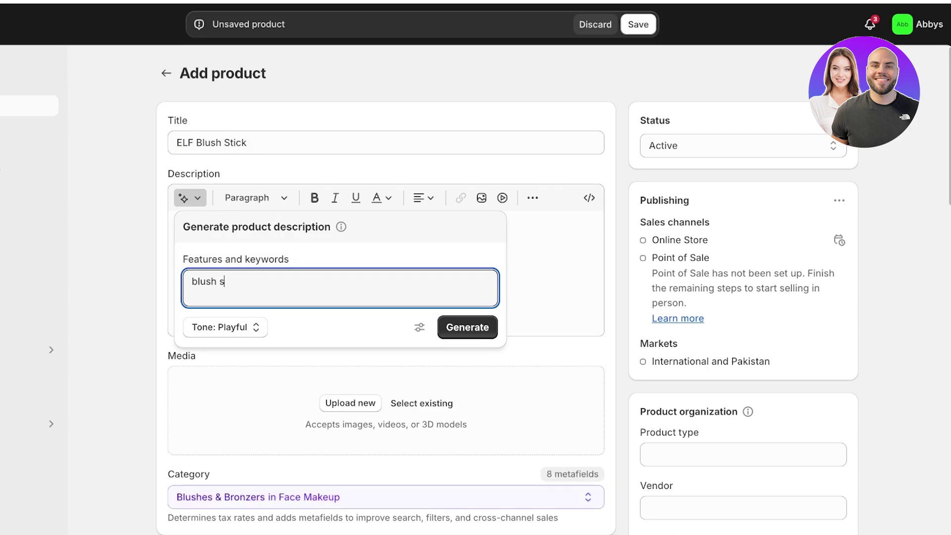
{"action": "type", "text": "tick with a shimmery finish"}
{"action": "key", "text": "Return"}
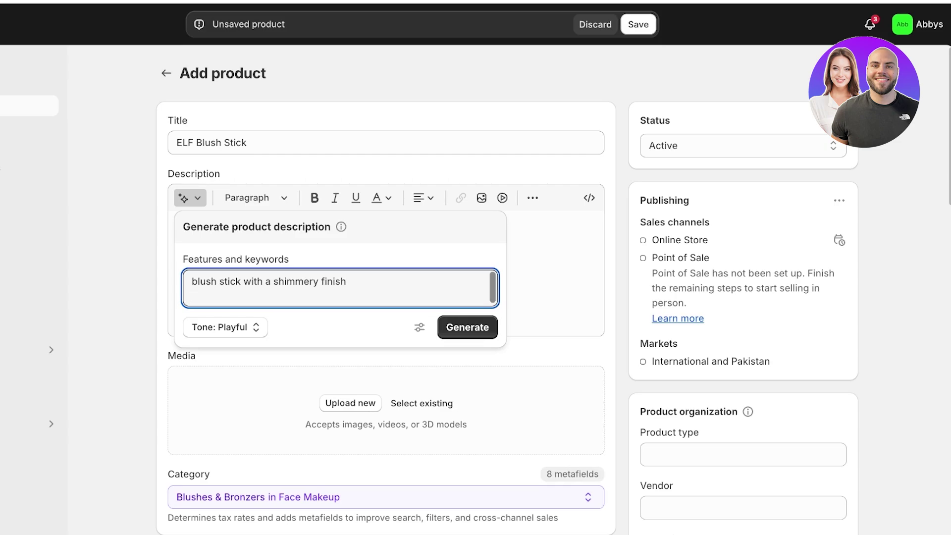
{"action": "left_click", "coordinate": [466, 327]}
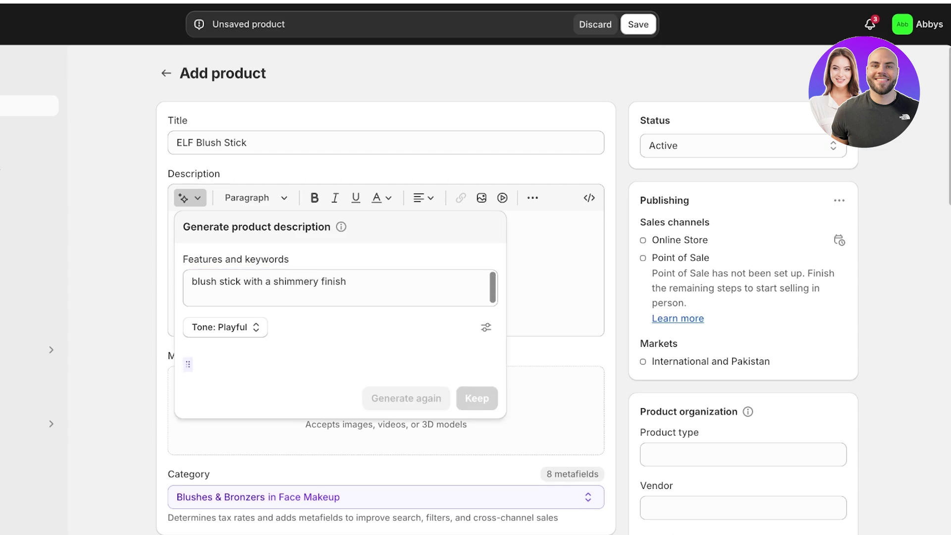
{"action": "left_click", "coordinate": [476, 440]}
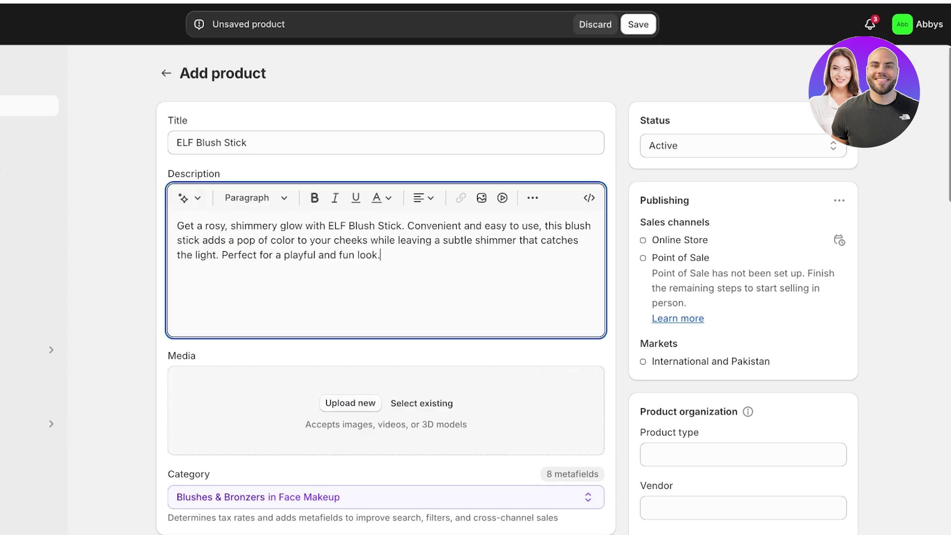
Step: Upload the blush stick photo to the product's media and set an untaxed price of $17
{"action": "left_click", "coordinate": [350, 402]}
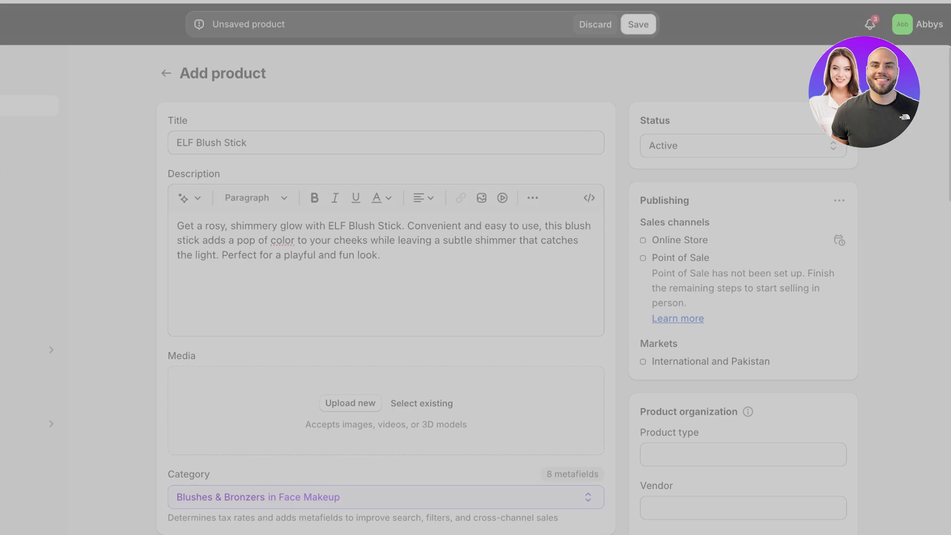
{"action": "scroll", "coordinate": [385, 289], "scroll_direction": "down", "scroll_amount": 7}
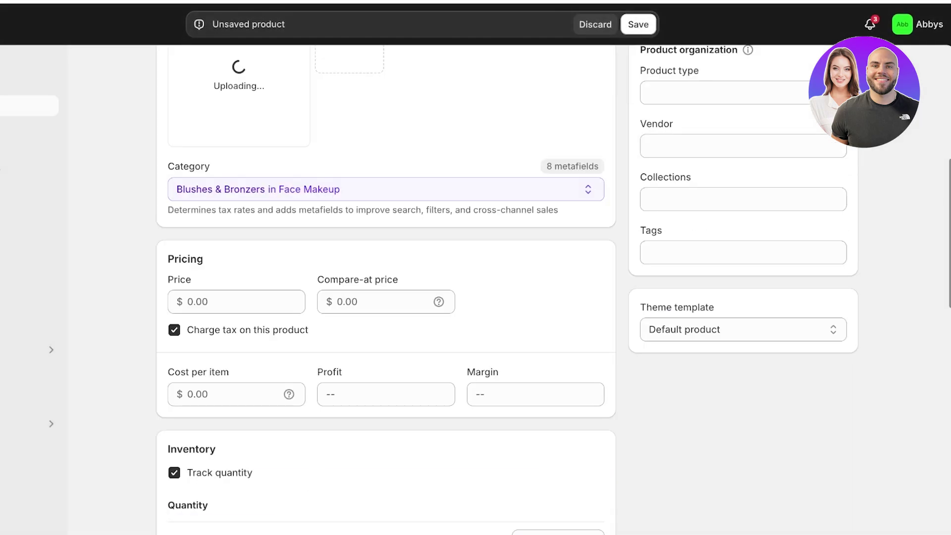
{"action": "left_click", "coordinate": [174, 324]}
{"action": "left_click", "coordinate": [235, 295]}
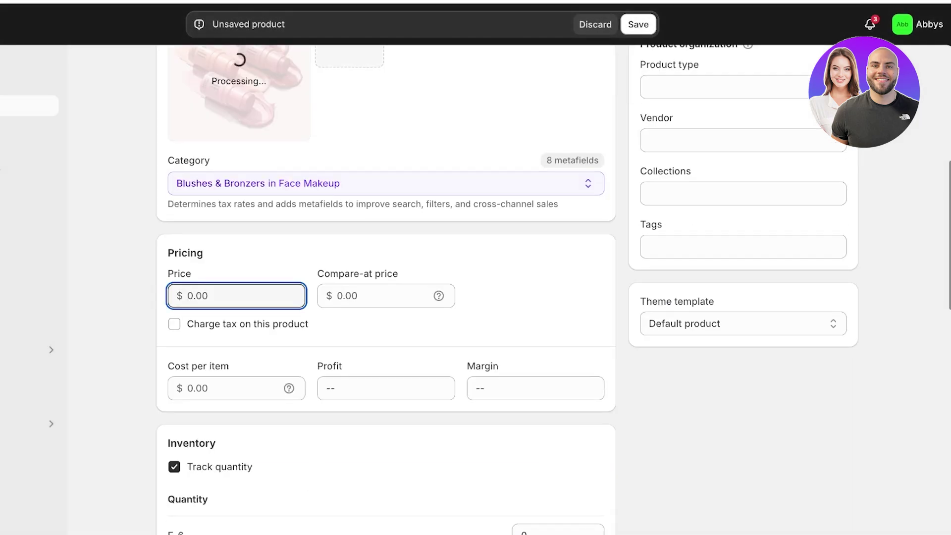
{"action": "type", "text": "17"}
Step: Set the product's tracked stock quantity at location F-6 to 350
{"action": "scroll", "coordinate": [385, 289], "scroll_direction": "down", "scroll_amount": 3}
{"action": "scroll", "coordinate": [386, 290], "scroll_direction": "down", "scroll_amount": 4}
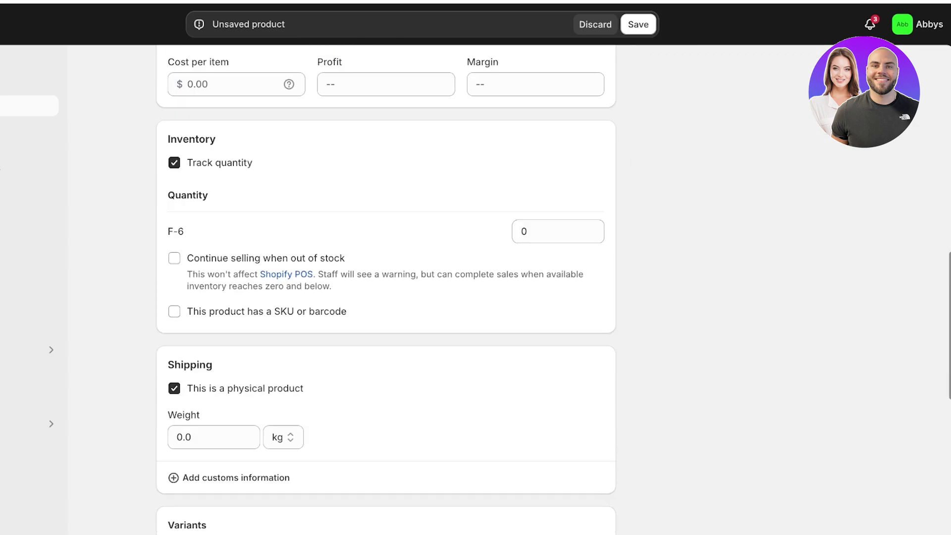
{"action": "left_click", "coordinate": [521, 231]}
{"action": "type", "text": "35"}
Step: Assign the blush stick to the Home page collection and save the product
{"action": "scroll", "coordinate": [385, 290], "scroll_direction": "down", "scroll_amount": 10}
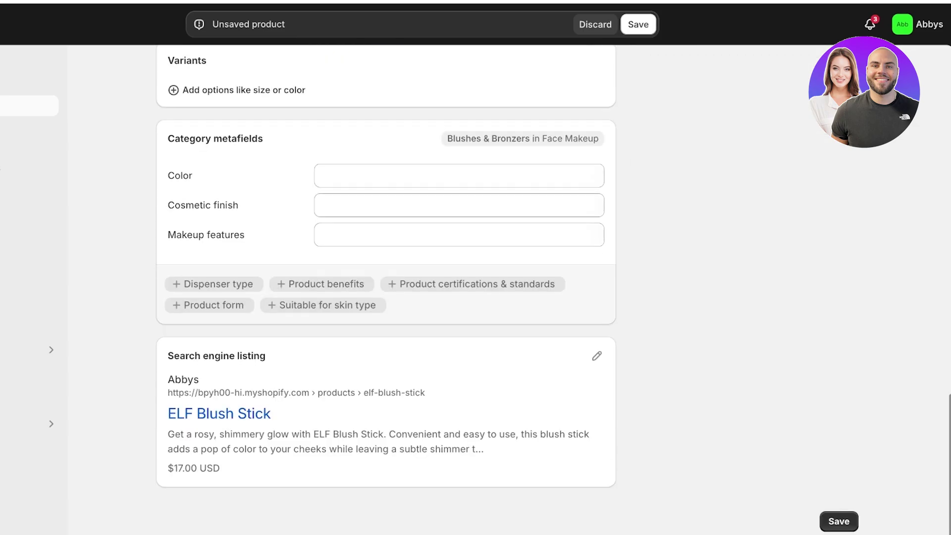
{"action": "scroll", "coordinate": [385, 290], "scroll_direction": "up", "scroll_amount": 12}
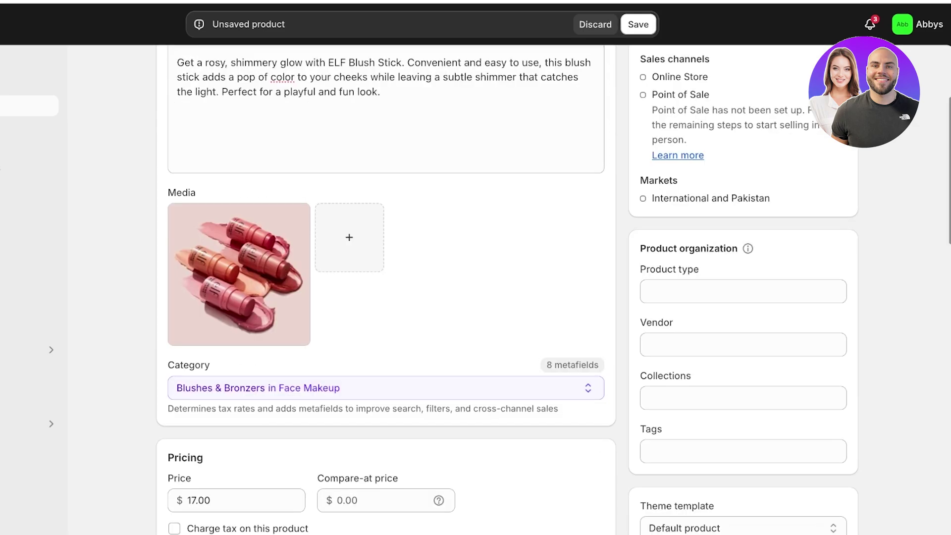
{"action": "left_click", "coordinate": [742, 401]}
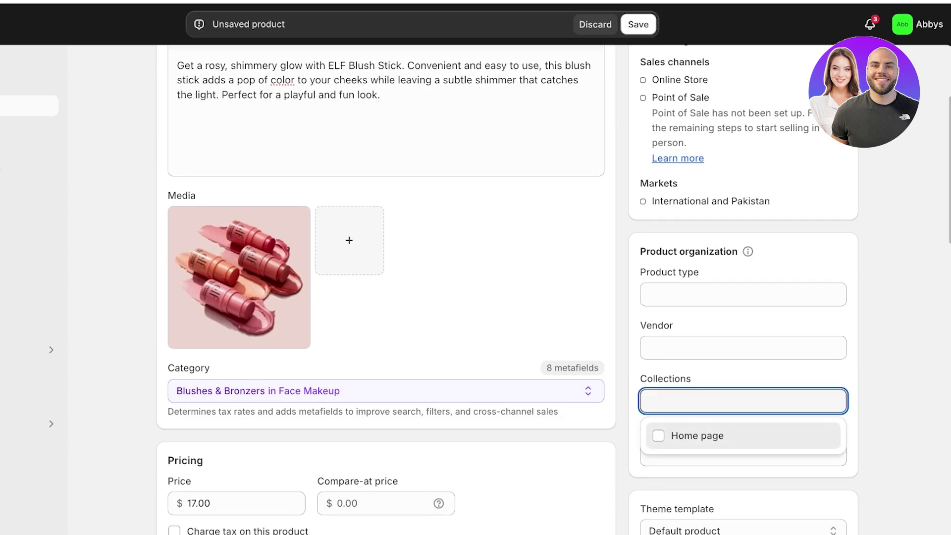
{"action": "left_click", "coordinate": [657, 435]}
{"action": "key", "text": "Escape"}
{"action": "scroll", "coordinate": [385, 290], "scroll_direction": "up", "scroll_amount": 3}
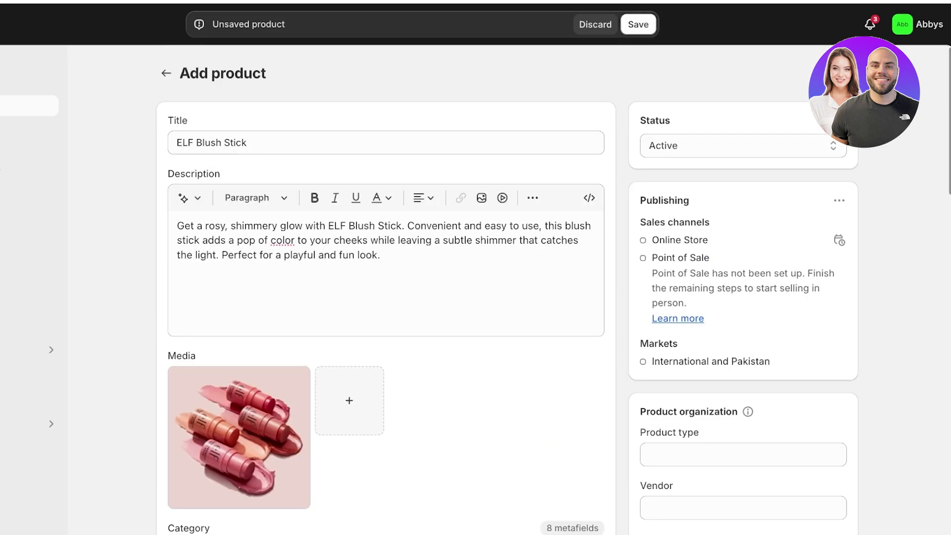
{"action": "left_click", "coordinate": [637, 24]}
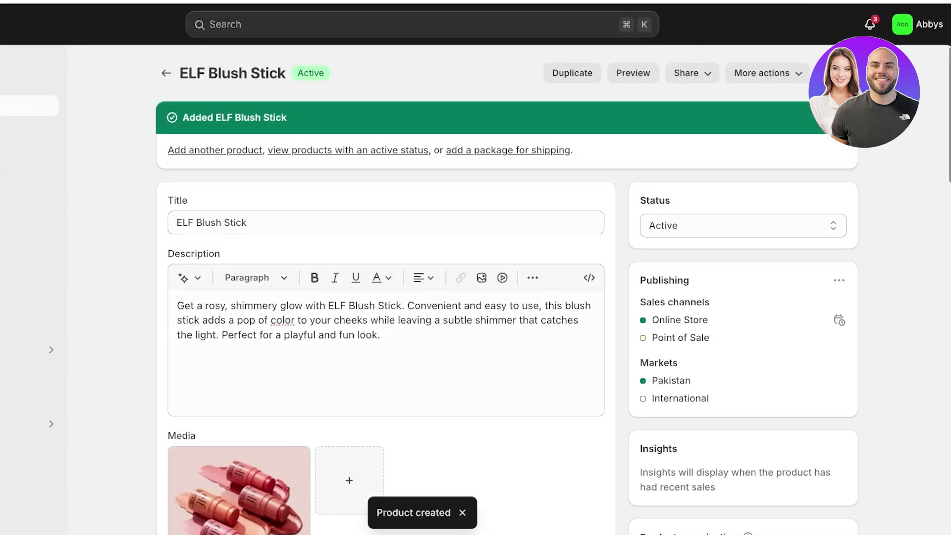
Step: Review the product list and look through the store's uploaded files in the Content section
{"action": "left_click", "coordinate": [45, 105]}
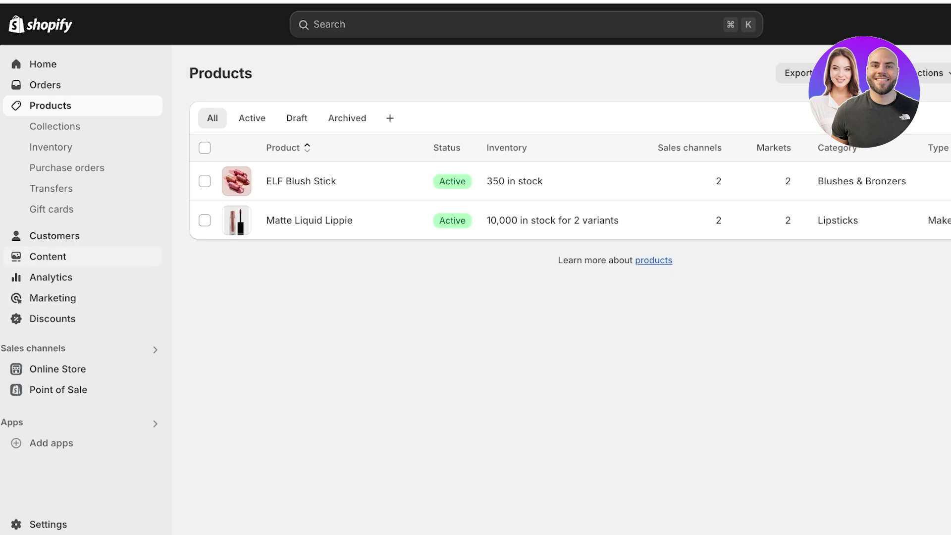
{"action": "left_click", "coordinate": [47, 256]}
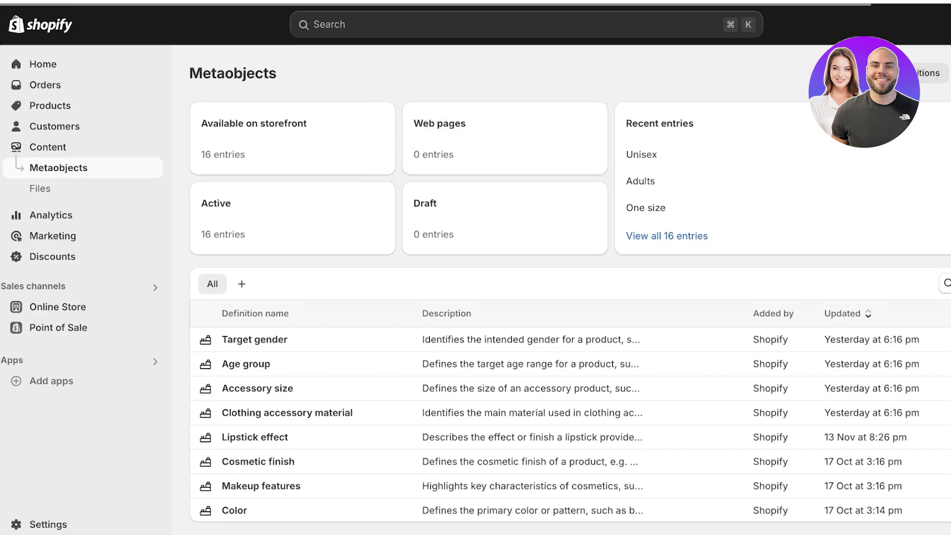
{"action": "left_click", "coordinate": [40, 188]}
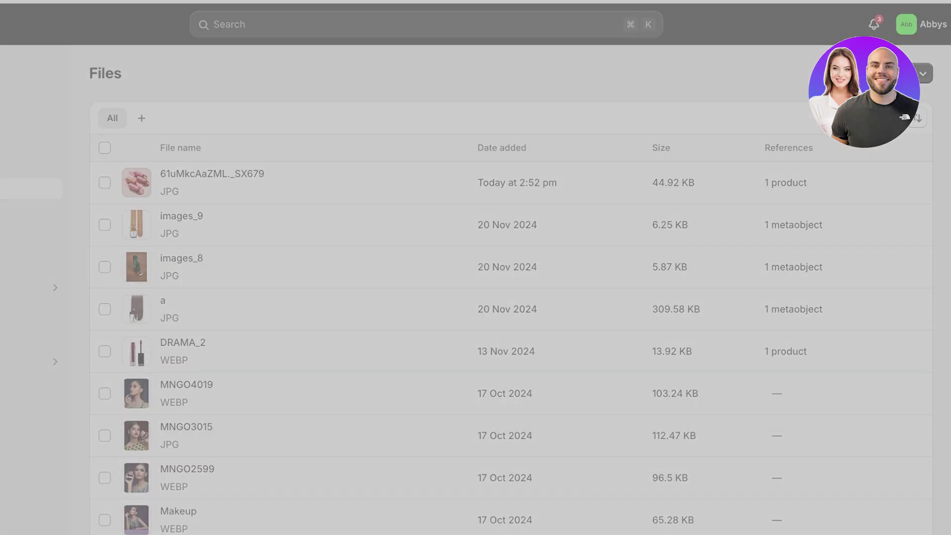
{"action": "scroll", "coordinate": [243, 416], "scroll_direction": "down", "scroll_amount": 2}
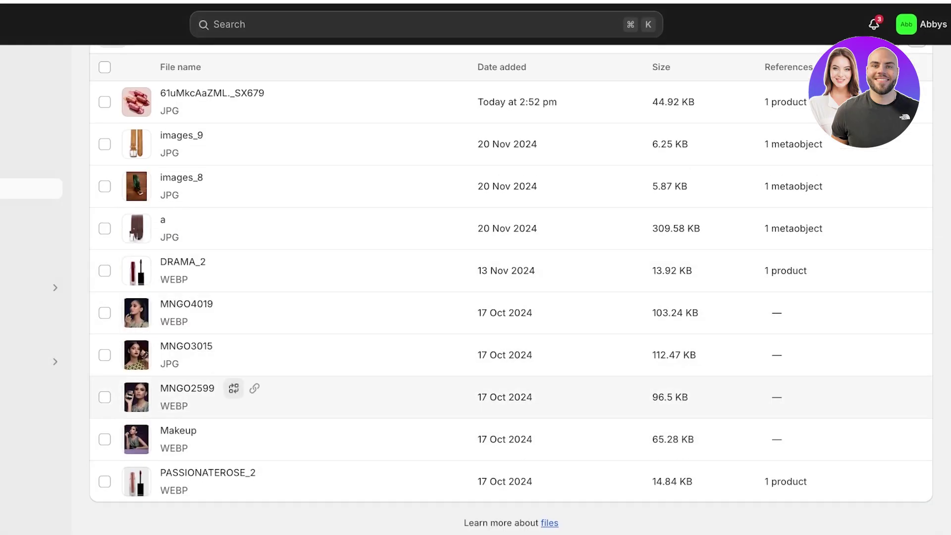
{"action": "scroll", "coordinate": [812, 270], "scroll_direction": "up", "scroll_amount": 2}
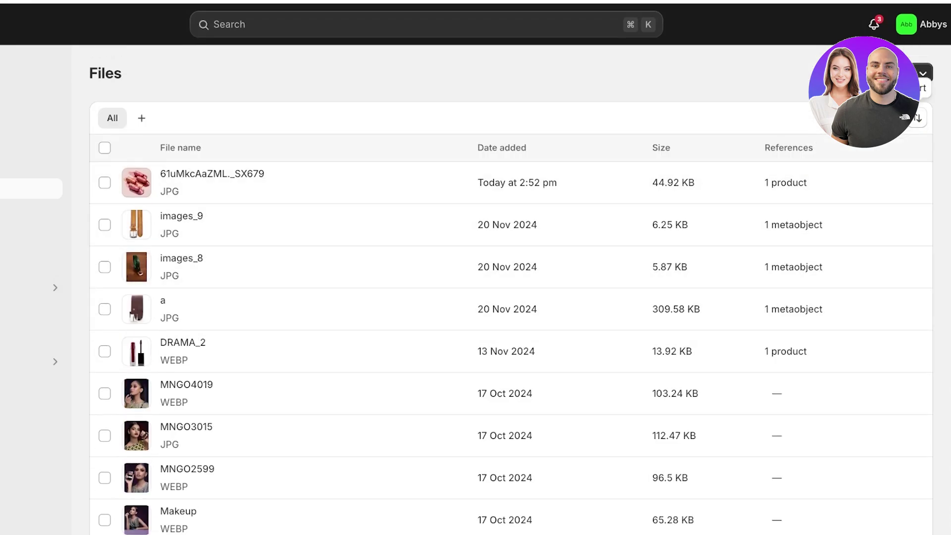
Step: Start another new product and add the existing MNGO2599 image from the store's files as its media
{"action": "left_click", "coordinate": [904, 117]}
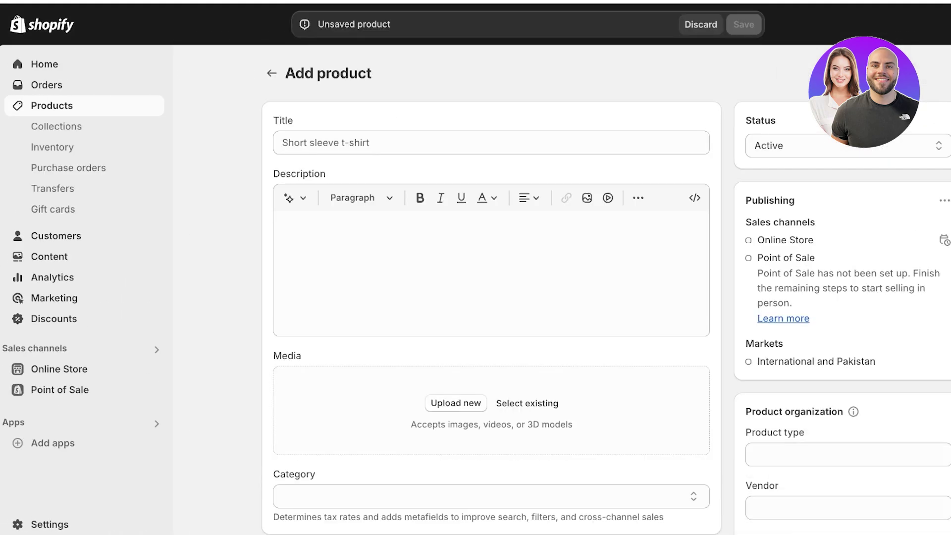
{"action": "left_click", "coordinate": [528, 403]}
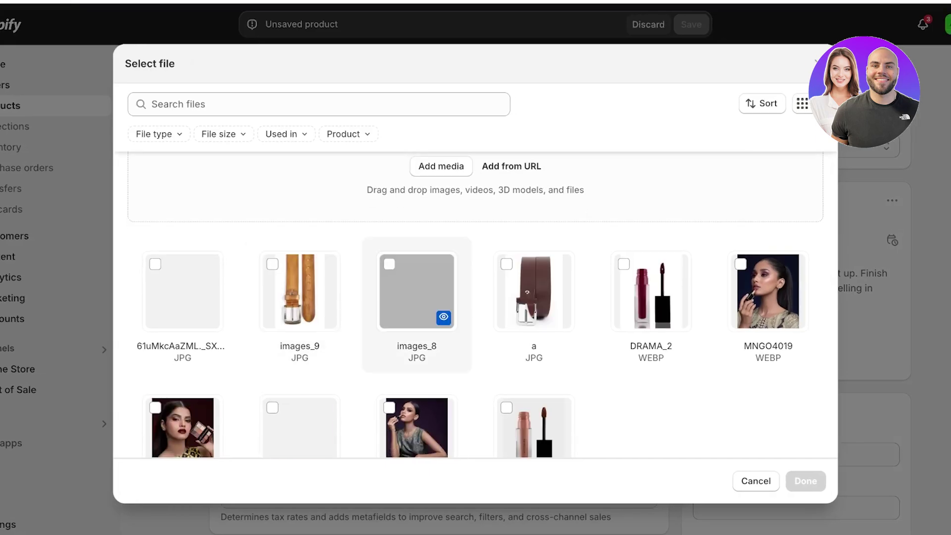
{"action": "scroll", "coordinate": [768, 247], "scroll_direction": "down", "scroll_amount": 1}
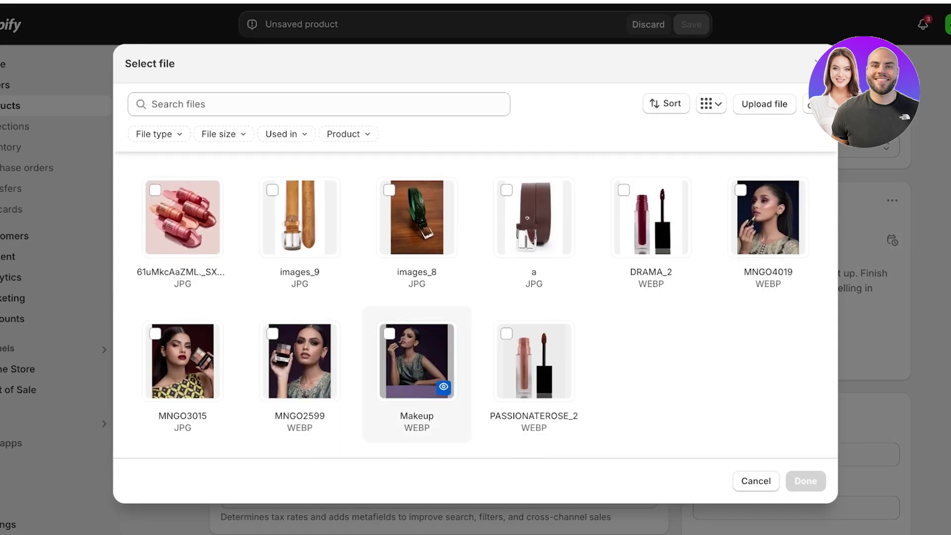
{"action": "left_click", "coordinate": [299, 361]}
{"action": "left_click", "coordinate": [804, 480]}
Step: Title the new product Blue Eyeshadow palette and save it
{"action": "left_click", "coordinate": [439, 143]}
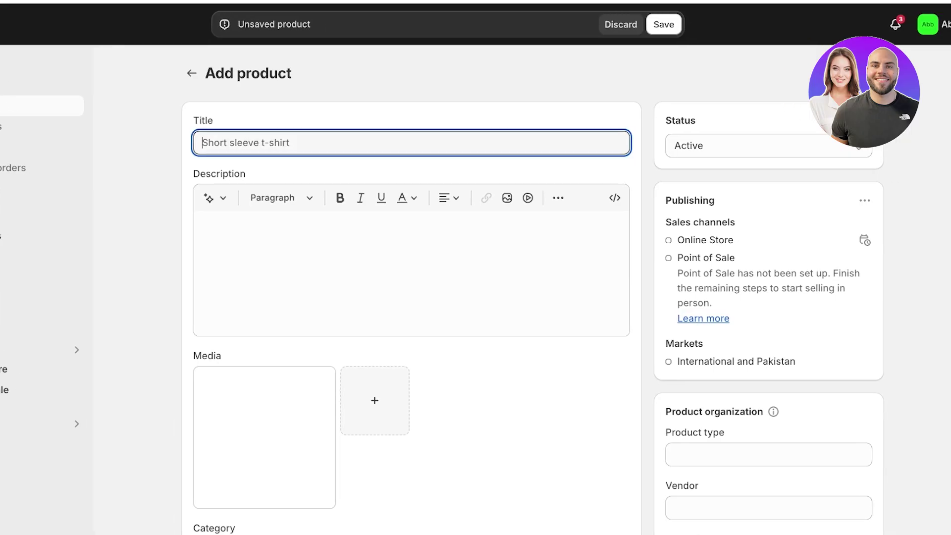
{"action": "type", "text": "Blue Eyesha"}
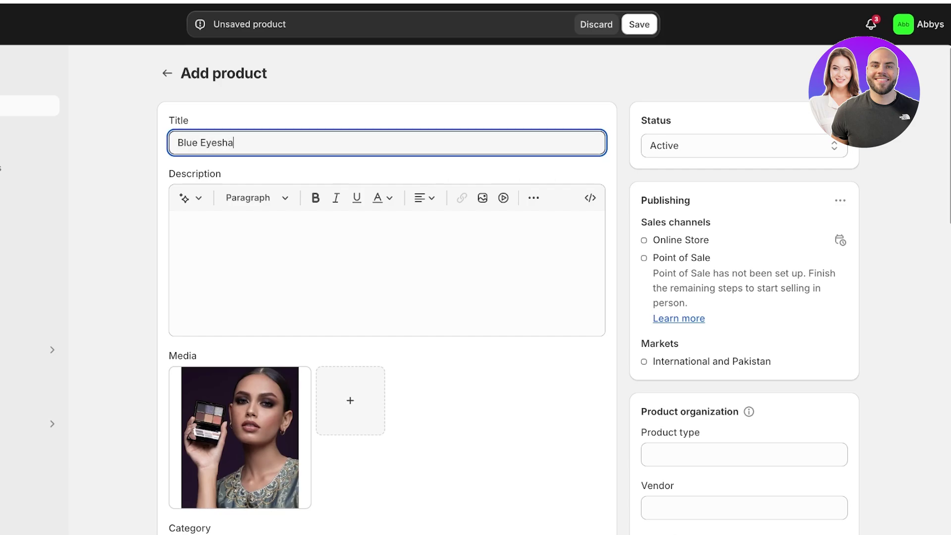
{"action": "type", "text": "dow palette"}
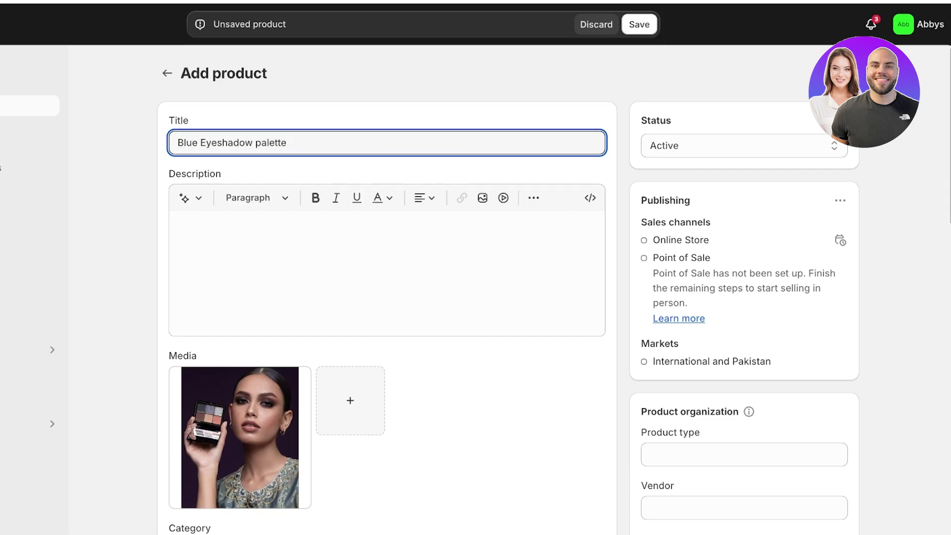
{"action": "left_click", "coordinate": [639, 24]}
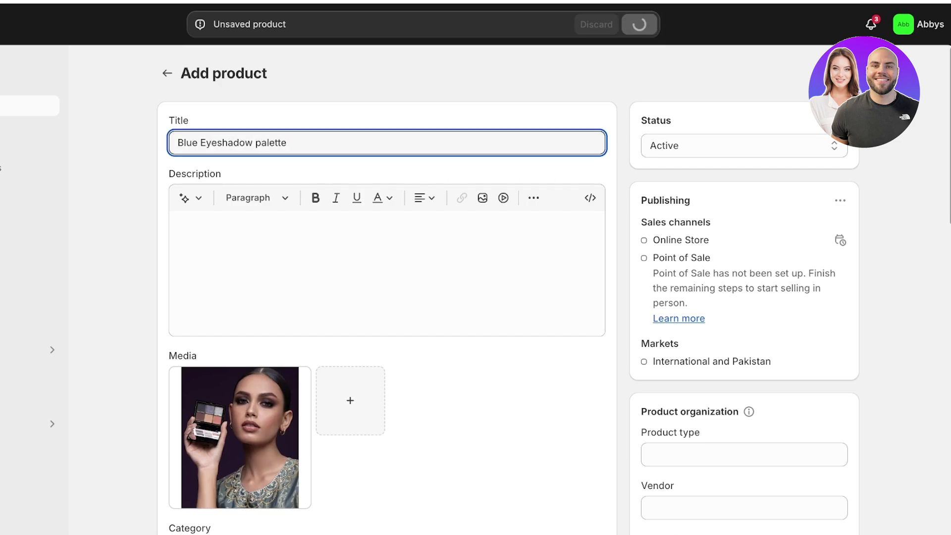
Step: Set the eyeshadow palette's price to $33 and save the change
{"action": "scroll", "coordinate": [387, 277], "scroll_direction": "down", "scroll_amount": 10}
{"action": "left_click", "coordinate": [237, 80]}
{"action": "type", "text": "we3"}
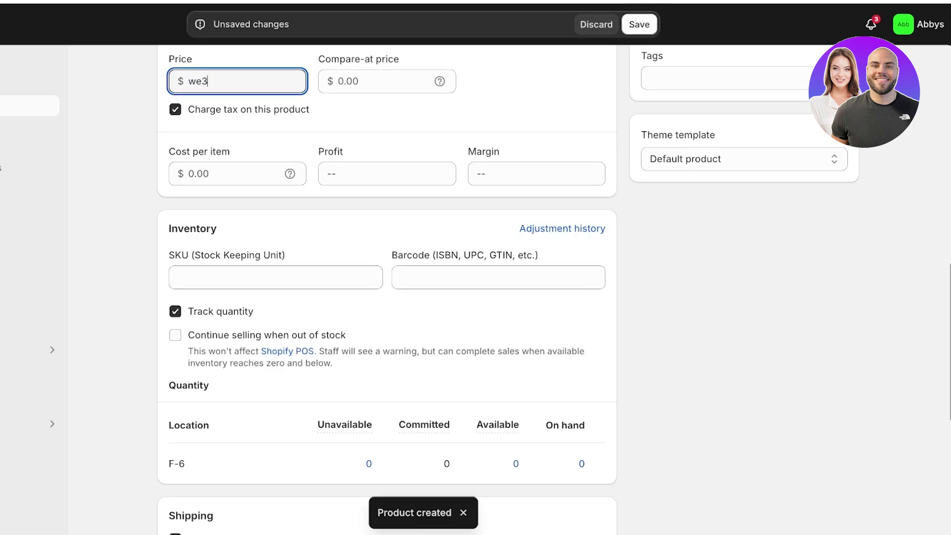
{"action": "key", "text": "ctrl+a"}
{"action": "type", "text": "33"}
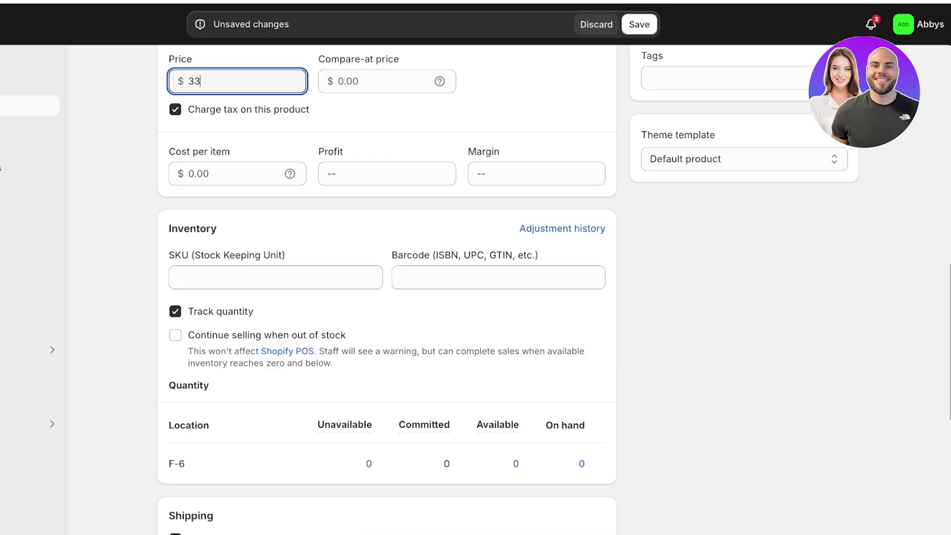
{"action": "left_click", "coordinate": [639, 24]}
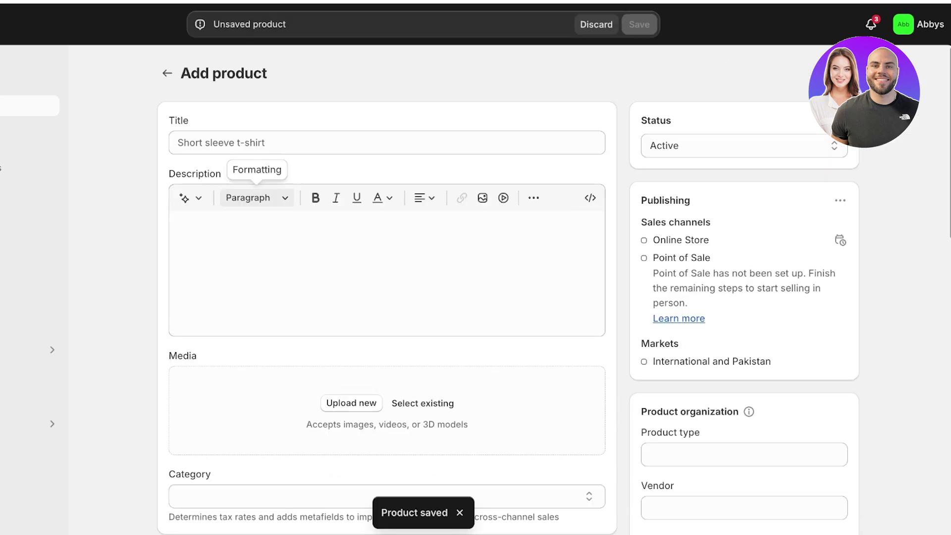
Step: Create and save another product titled nude lipstick, using the existing Makeup image from the store's files as its media
{"action": "scroll", "coordinate": [255, 196], "scroll_direction": "down", "scroll_amount": 5}
{"action": "left_click", "coordinate": [423, 84]}
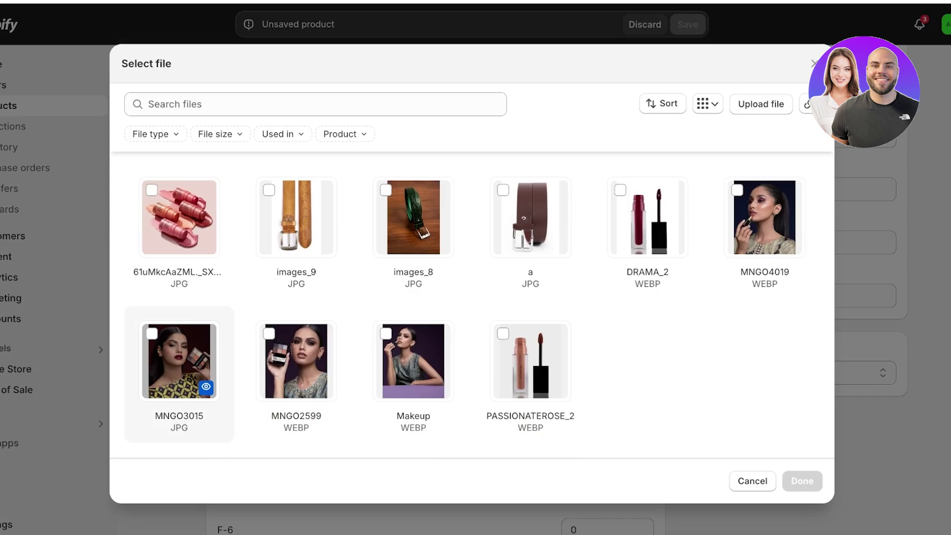
{"action": "left_click", "coordinate": [413, 362]}
{"action": "left_click", "coordinate": [802, 481]}
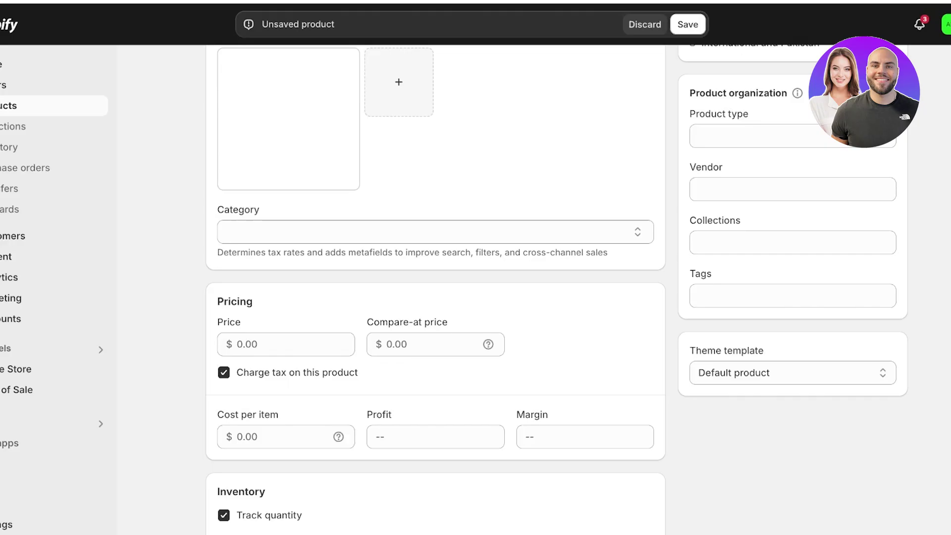
{"action": "scroll", "coordinate": [435, 290], "scroll_direction": "up", "scroll_amount": 6}
{"action": "left_click", "coordinate": [435, 142]}
{"action": "type", "text": "nude lipstick"}
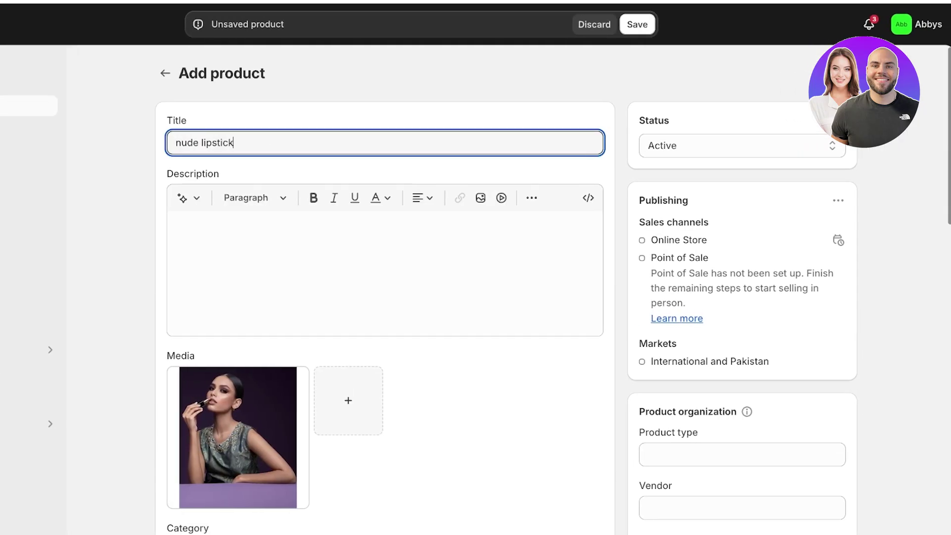
{"action": "key", "text": "Return"}
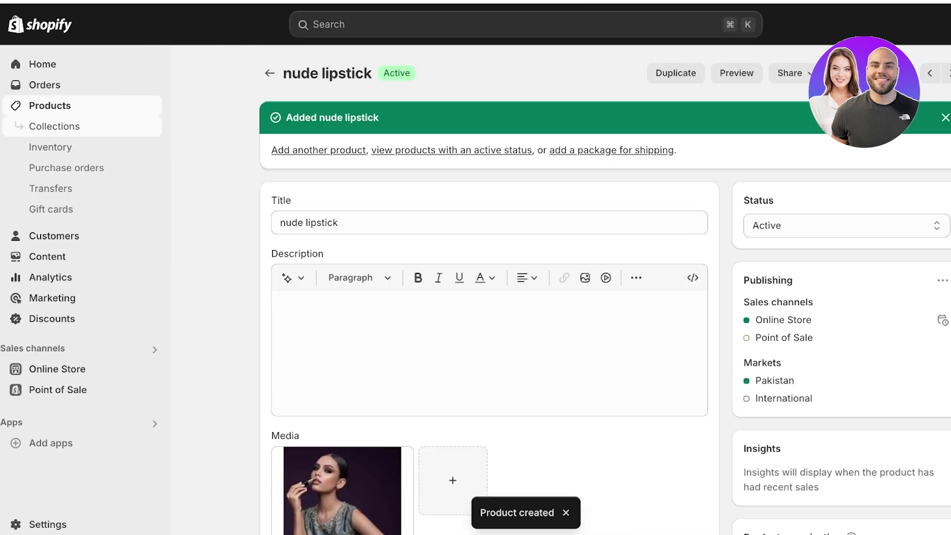
Step: Start a new collection in the store's Collections and title it Lip Products
{"action": "left_click", "coordinate": [55, 126]}
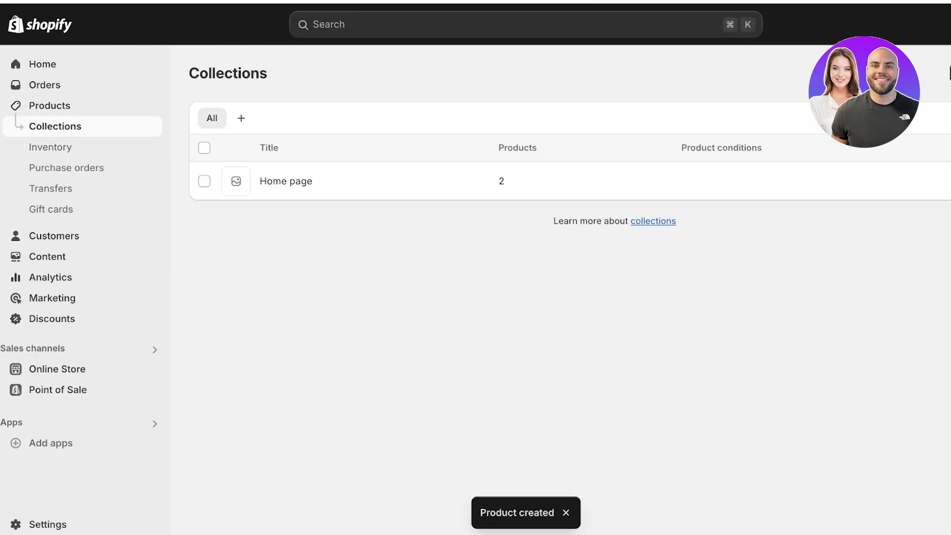
{"action": "left_click", "coordinate": [950, 73]}
{"action": "left_click", "coordinate": [388, 143]}
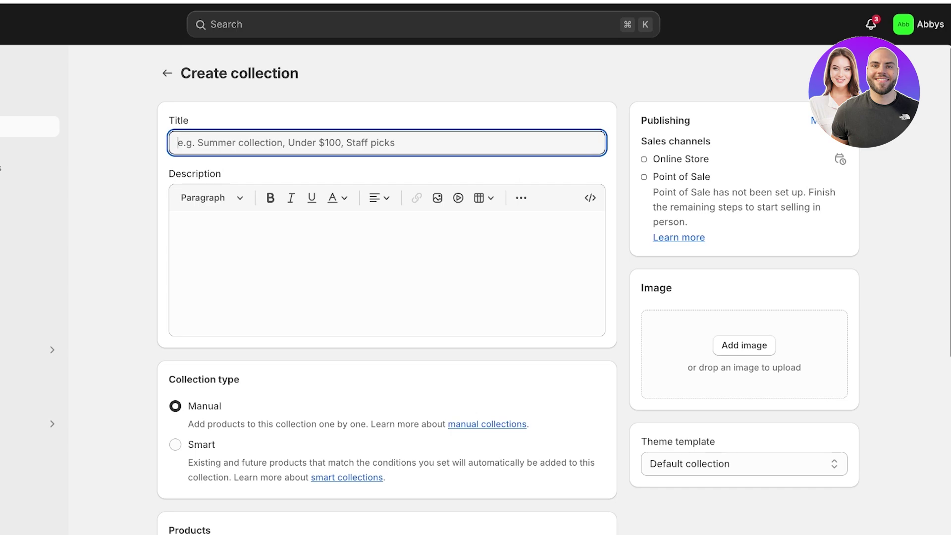
{"action": "type", "text": "A"}
{"action": "key", "text": "BackSpace"}
{"action": "type", "text": "Lip"}
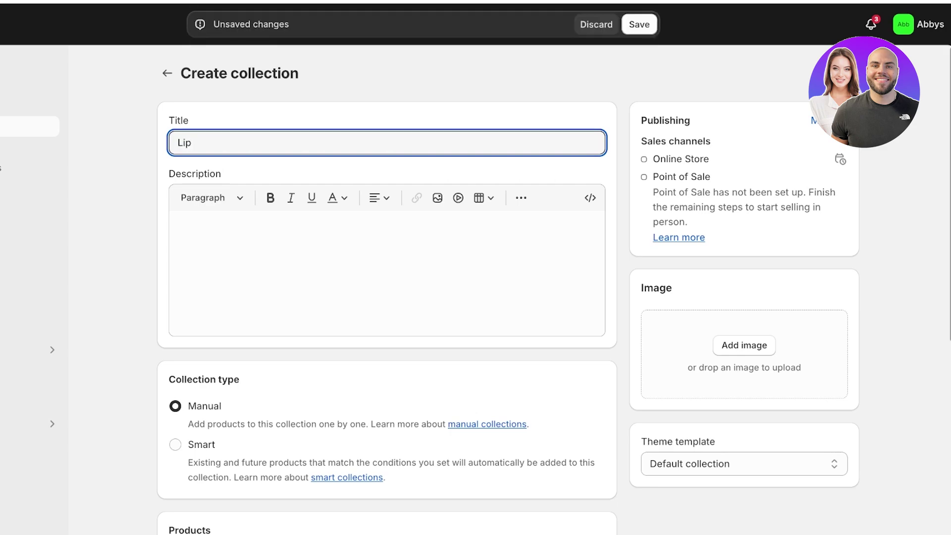
{"action": "type", "text": " Products"}
{"action": "scroll", "coordinate": [508, 282], "scroll_direction": "down", "scroll_amount": 3}
{"action": "scroll", "coordinate": [475, 282], "scroll_direction": "up", "scroll_amount": 3}
{"action": "scroll", "coordinate": [508, 289], "scroll_direction": "down", "scroll_amount": 2}
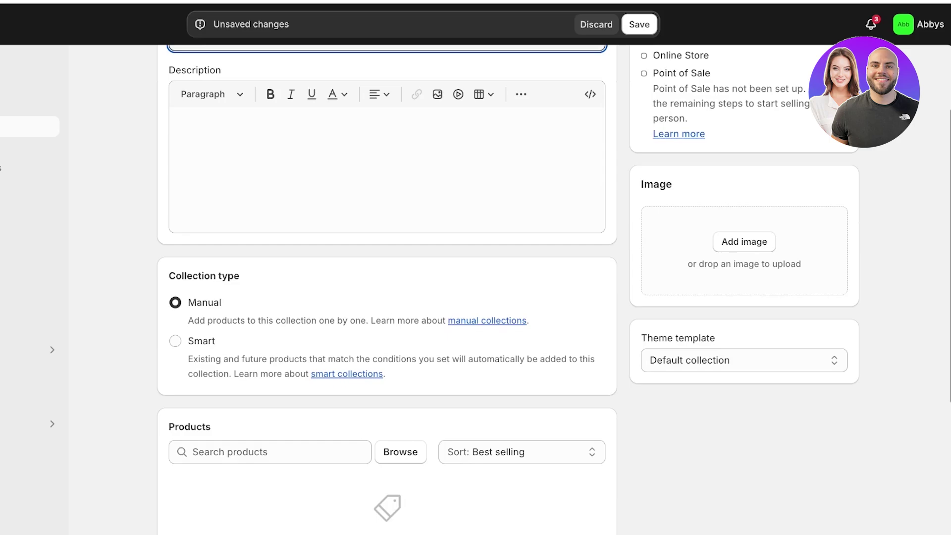
{"action": "left_click", "coordinate": [175, 341]}
{"action": "scroll", "coordinate": [508, 289], "scroll_direction": "down", "scroll_amount": 2}
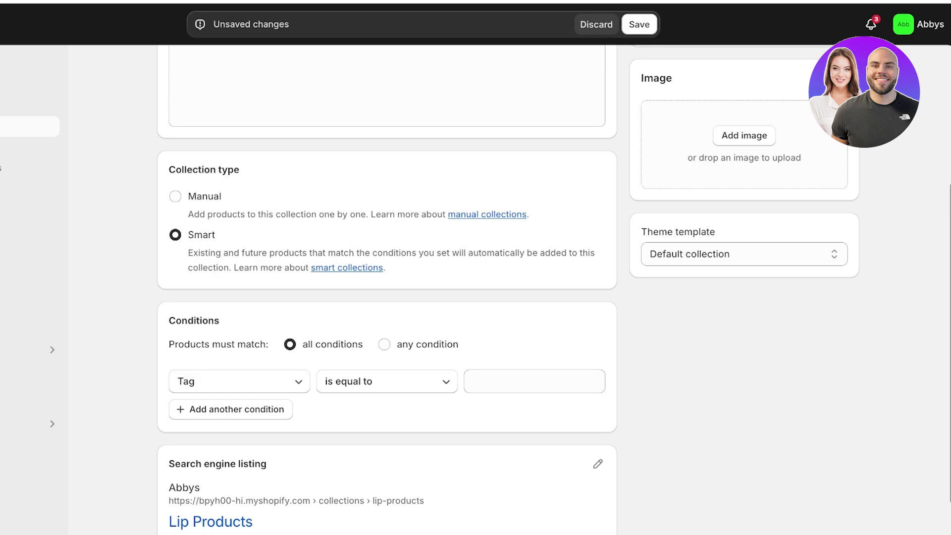
{"action": "left_click", "coordinate": [175, 196]}
{"action": "scroll", "coordinate": [508, 289], "scroll_direction": "down", "scroll_amount": 3}
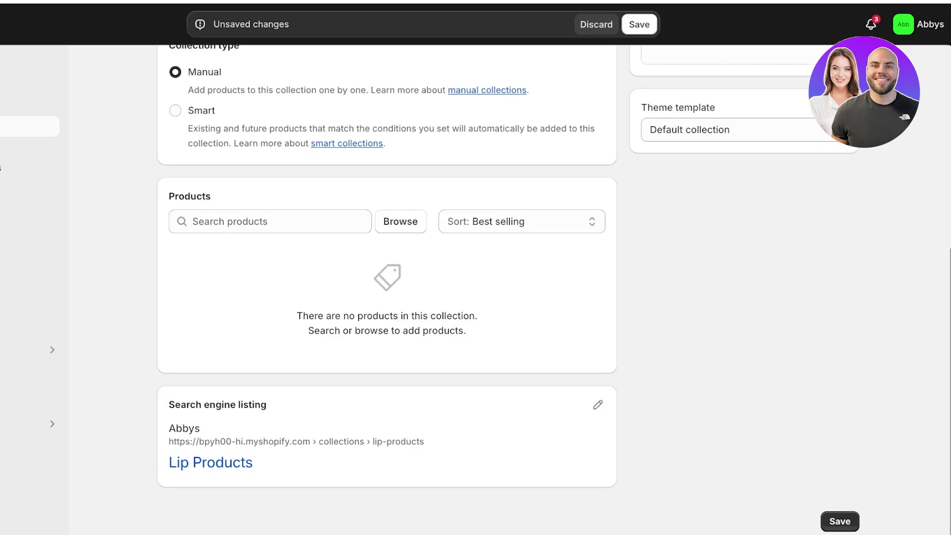
{"action": "scroll", "coordinate": [386, 290], "scroll_direction": "up", "scroll_amount": 6}
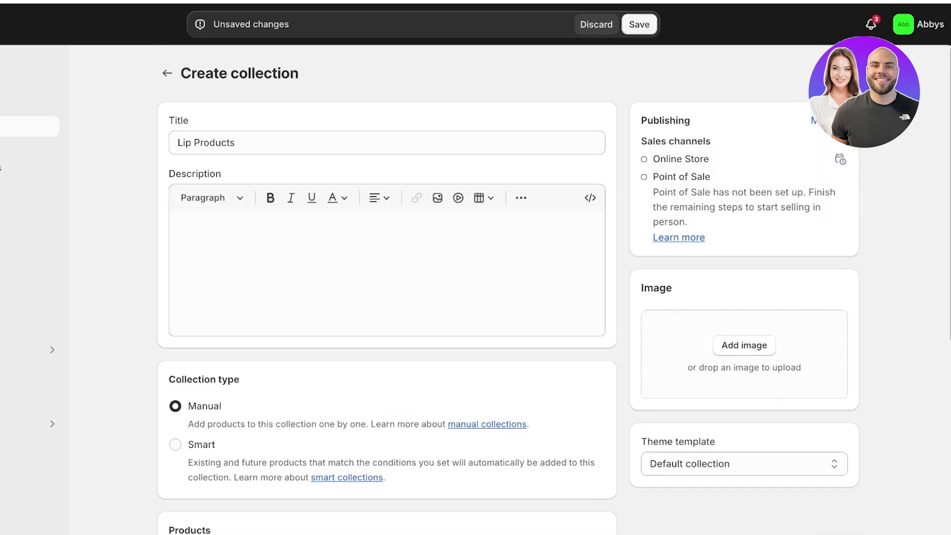
Step: Save the Lip Products collection and reopen it from the collections list
{"action": "left_click", "coordinate": [639, 24]}
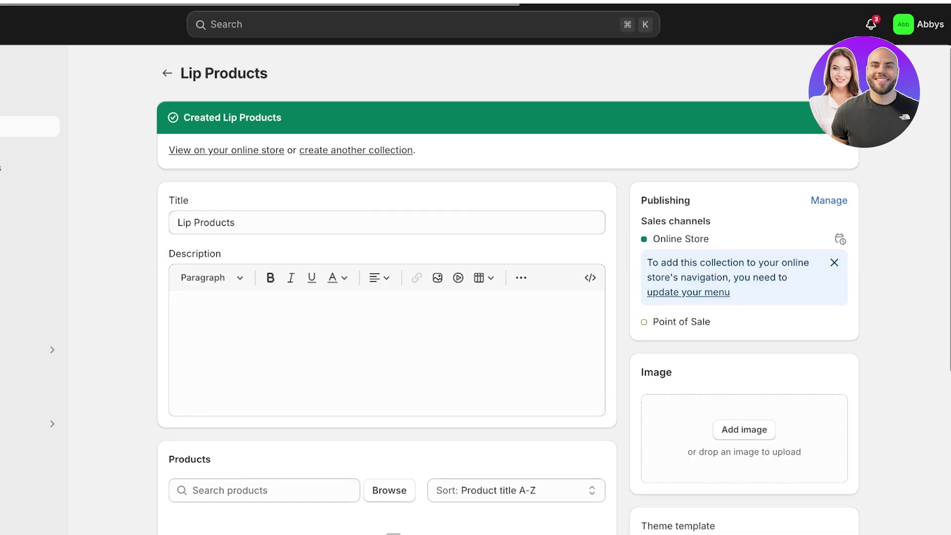
{"action": "left_click", "coordinate": [167, 72]}
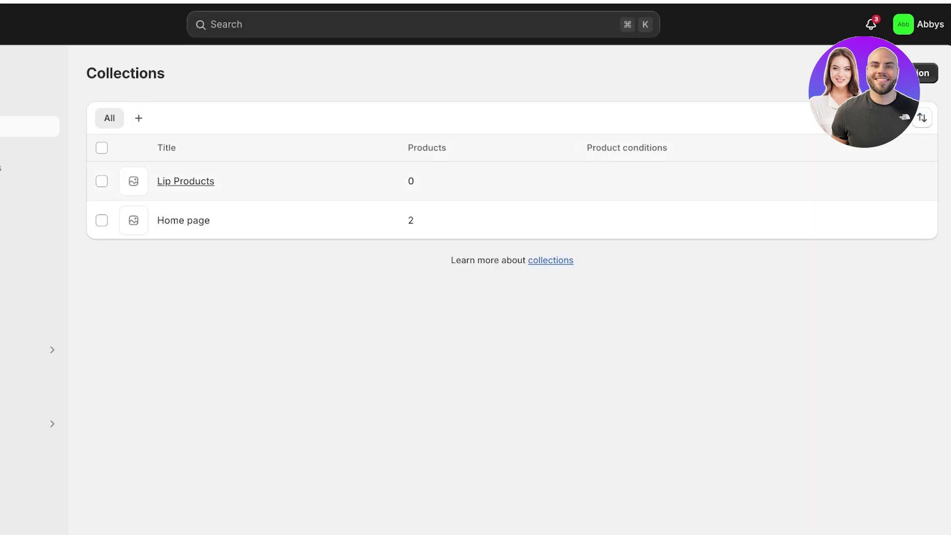
{"action": "left_click", "coordinate": [186, 181]}
Step: Add the products Matte Liquid Lippie and nude lipstick to the Lip Products collection
{"action": "scroll", "coordinate": [386, 287], "scroll_direction": "down", "scroll_amount": 3}
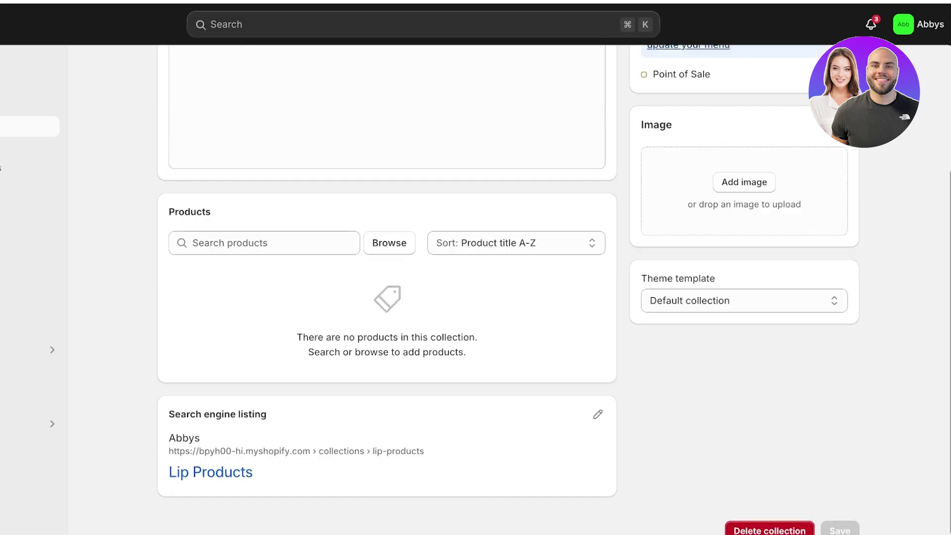
{"action": "left_click", "coordinate": [193, 242]}
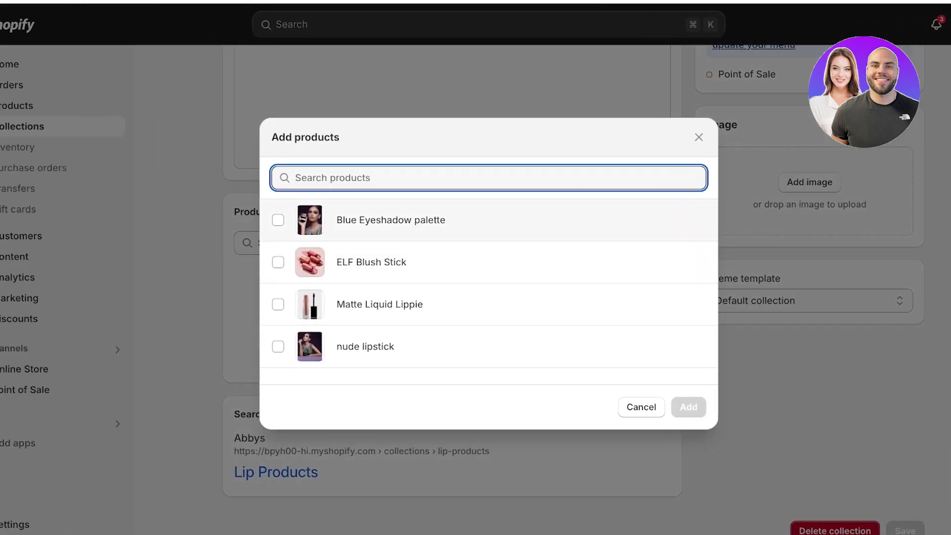
{"action": "left_click", "coordinate": [277, 304]}
{"action": "left_click", "coordinate": [278, 346]}
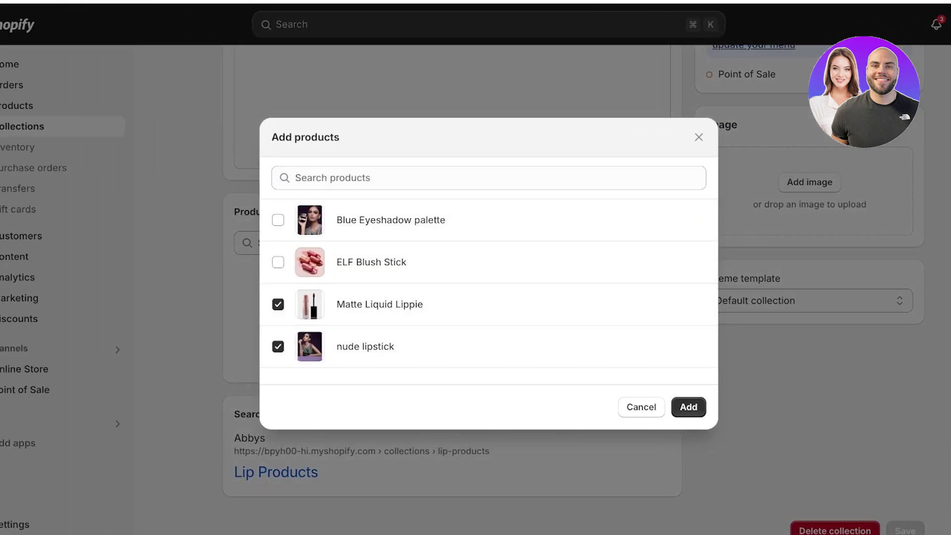
{"action": "left_click", "coordinate": [688, 407]}
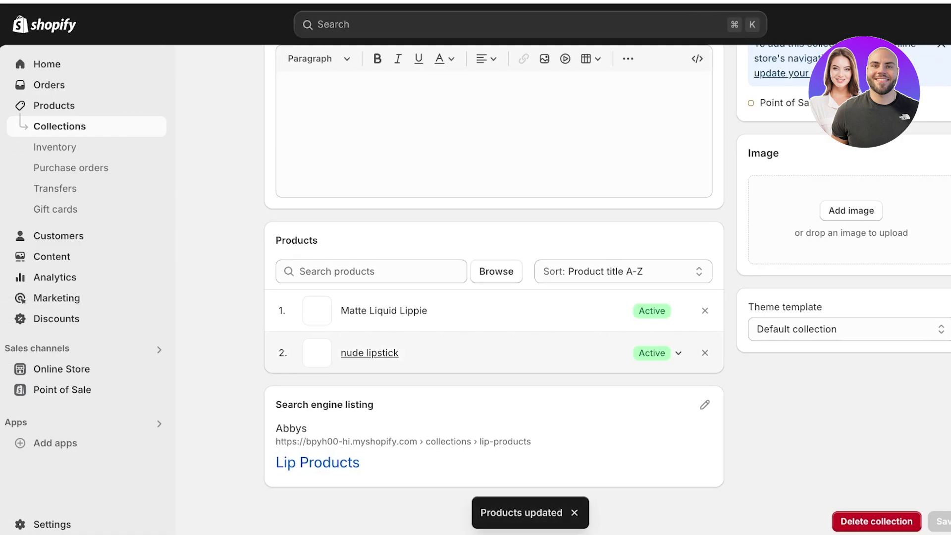
Step: Return to the collections list and start another collection titled Lipsticks
{"action": "scroll", "coordinate": [495, 278], "scroll_direction": "up", "scroll_amount": 3}
{"action": "left_click", "coordinate": [274, 72]}
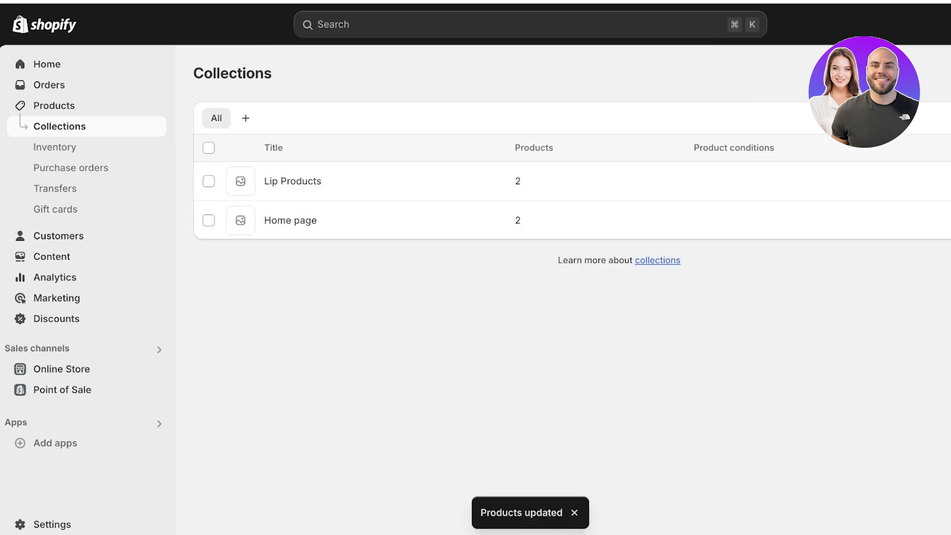
{"action": "left_click", "coordinate": [949, 73]}
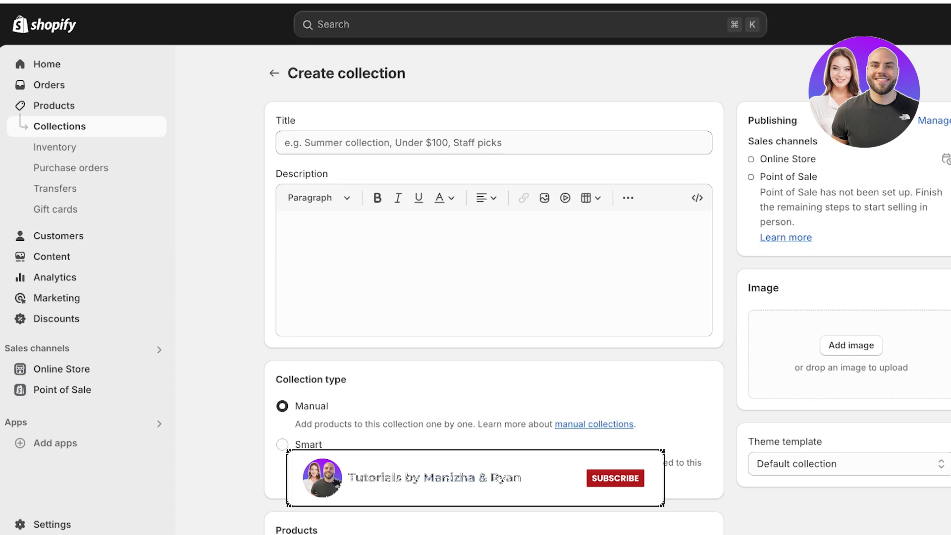
{"action": "left_click", "coordinate": [392, 143]}
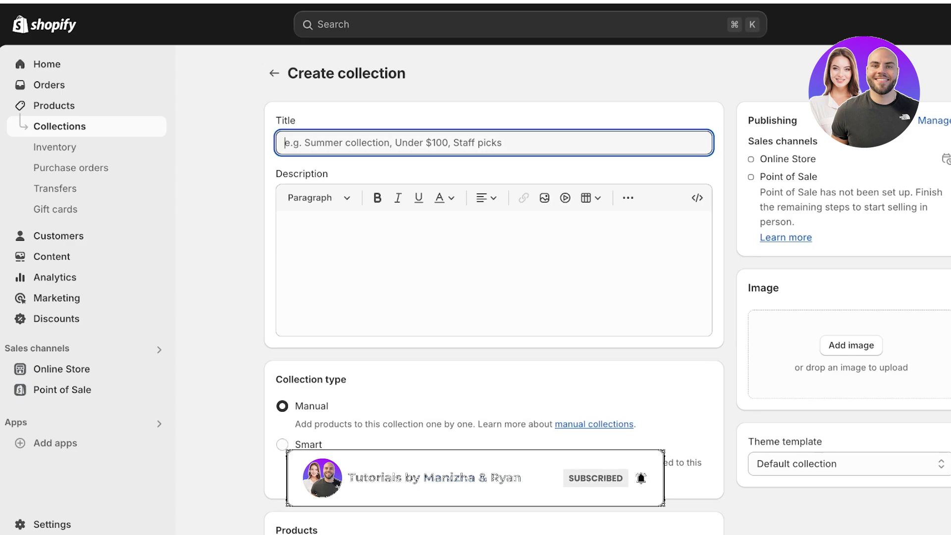
{"action": "type", "text": "Lipsticks"}
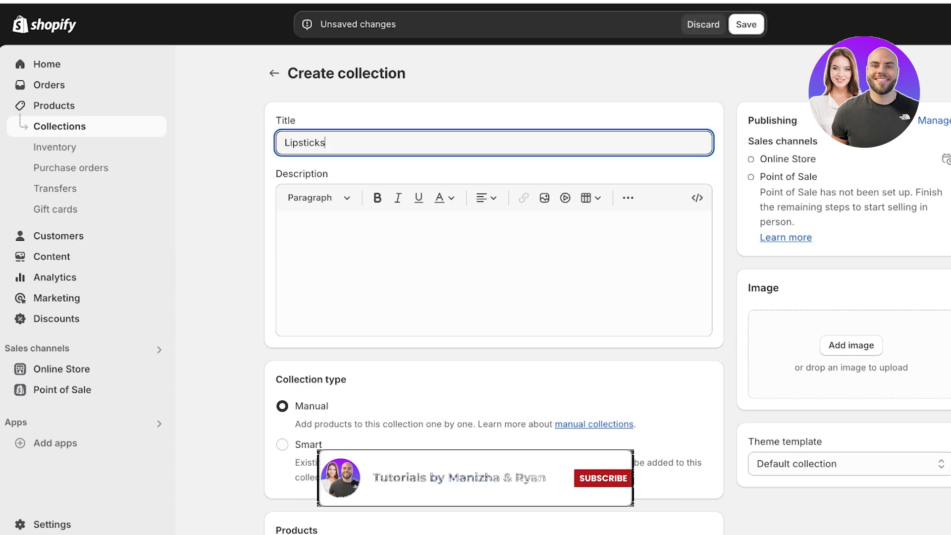
Step: Add the nude lipstick product to the Lipsticks collection and save the collection
{"action": "scroll", "coordinate": [493, 290], "scroll_direction": "down", "scroll_amount": 7}
{"action": "left_click", "coordinate": [507, 221]}
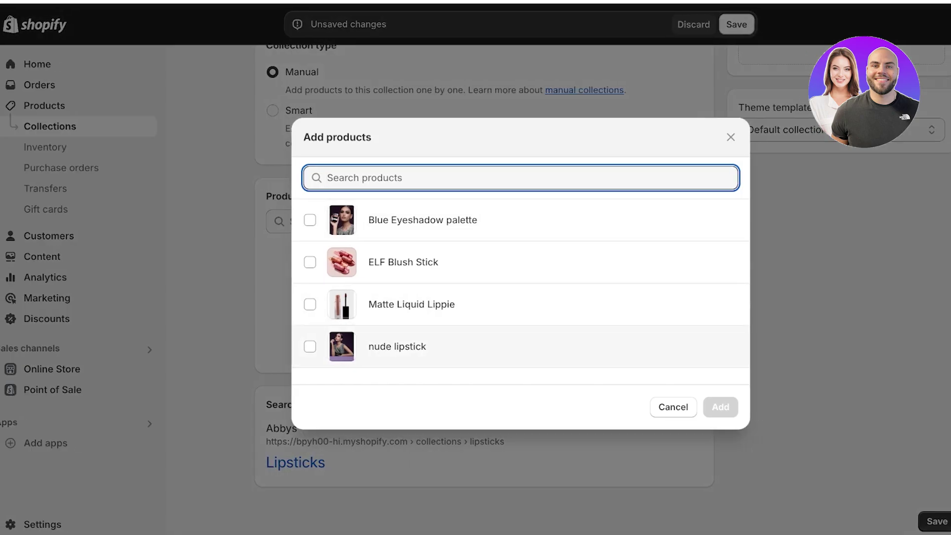
{"action": "left_click", "coordinate": [310, 346]}
{"action": "left_click", "coordinate": [720, 407]}
{"action": "scroll", "coordinate": [446, 287], "scroll_direction": "up", "scroll_amount": 5}
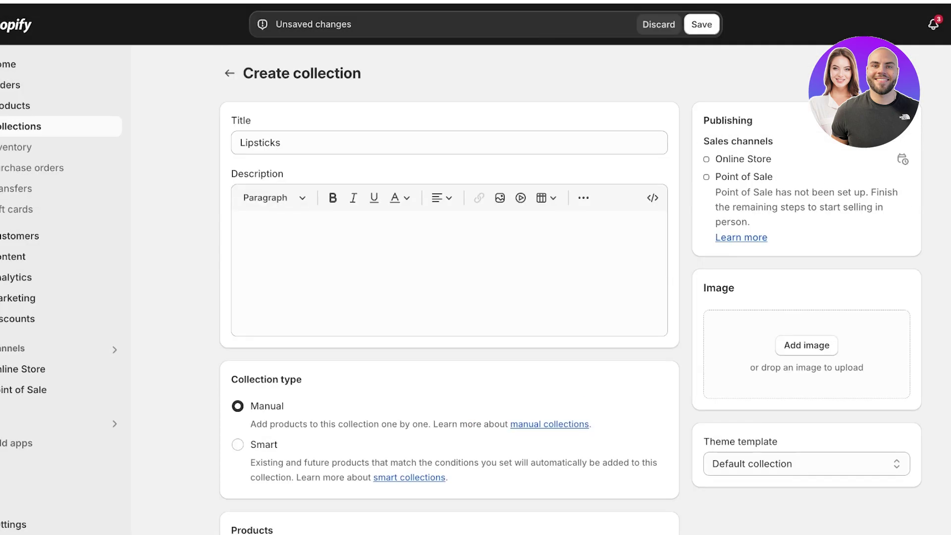
{"action": "left_click", "coordinate": [701, 24]}
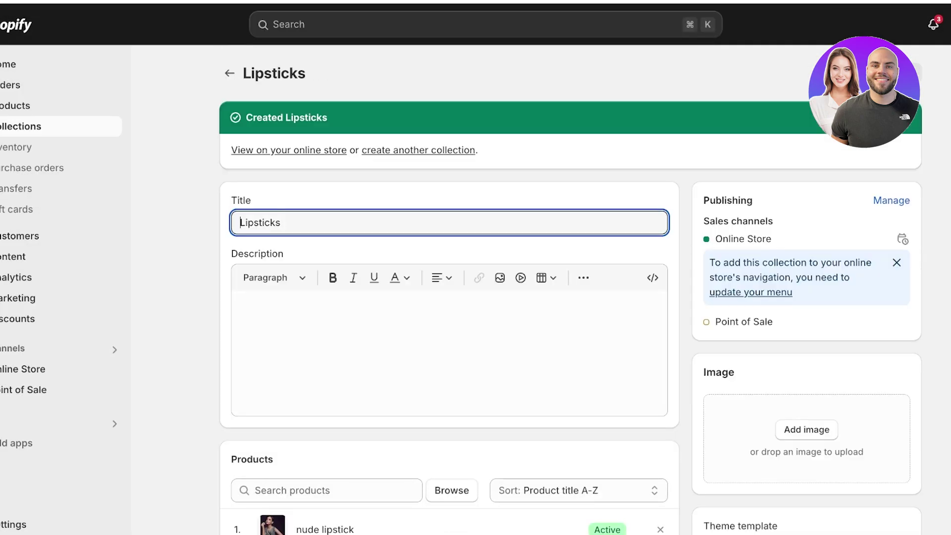
Step: Start another manual collection titled Liquid Lipsticks and add the Matte Liquid Lippie product to it
{"action": "left_click", "coordinate": [418, 150]}
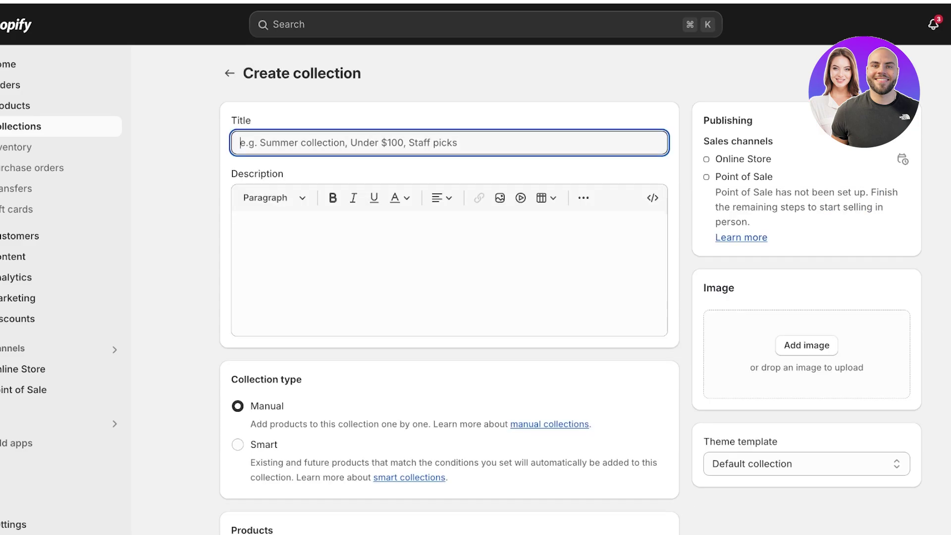
{"action": "type", "text": "Li"}
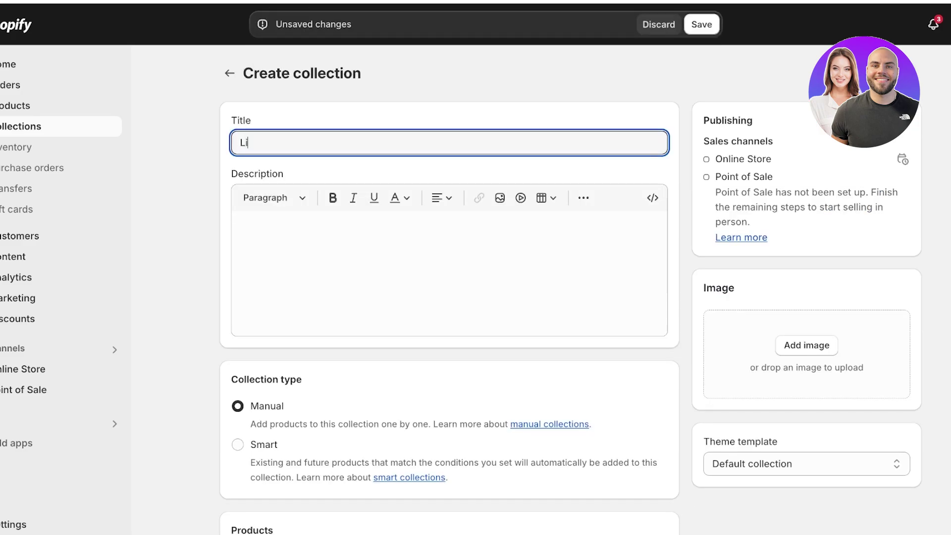
{"action": "type", "text": "quid Lipsticks"}
{"action": "scroll", "coordinate": [449, 287], "scroll_direction": "down", "scroll_amount": 5}
{"action": "left_click", "coordinate": [463, 221]}
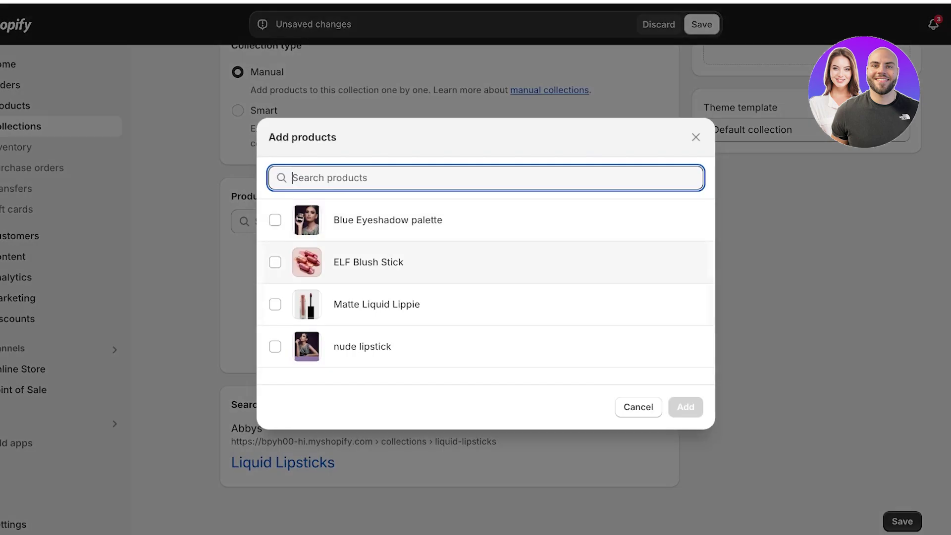
{"action": "left_click", "coordinate": [274, 304]}
{"action": "left_click", "coordinate": [683, 406]}
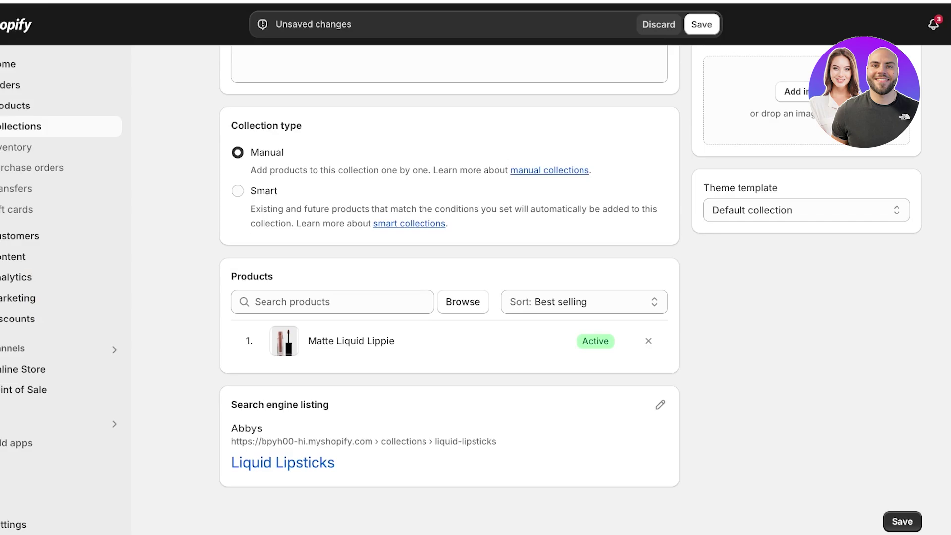
Step: Save the Liquid Lipsticks collection and start another manual collection titled Blush
{"action": "left_click", "coordinate": [701, 25]}
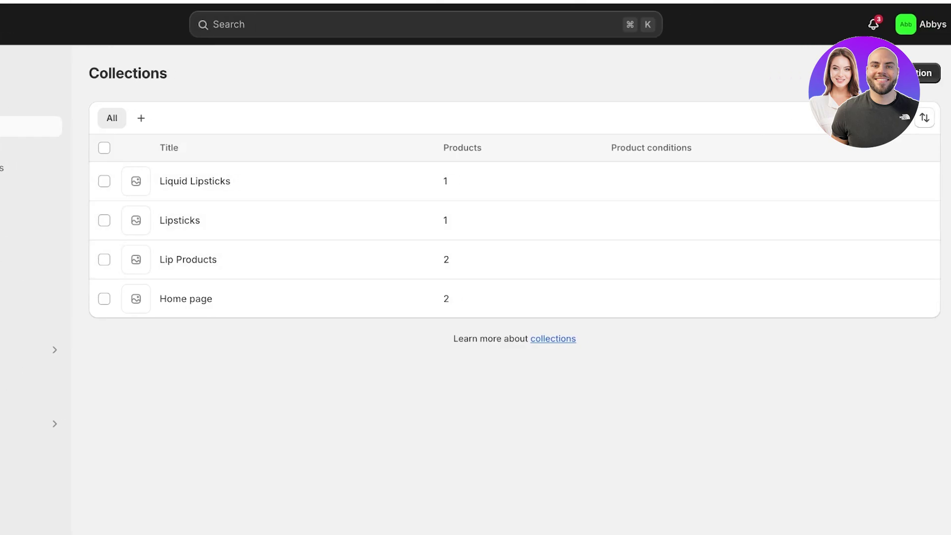
{"action": "left_click", "coordinate": [922, 72]}
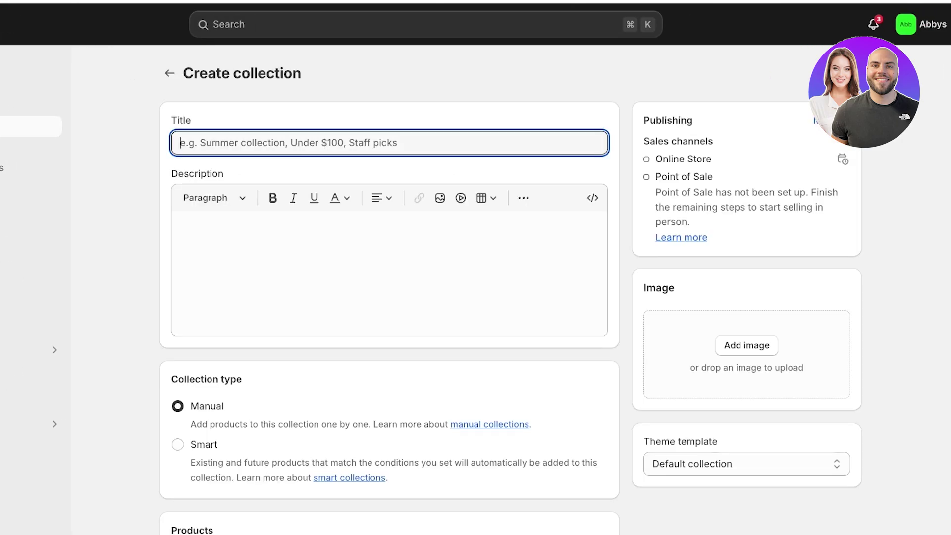
{"action": "type", "text": "Blush"}
{"action": "scroll", "coordinate": [389, 267], "scroll_direction": "down", "scroll_amount": 2}
{"action": "scroll", "coordinate": [389, 297], "scroll_direction": "down", "scroll_amount": 2}
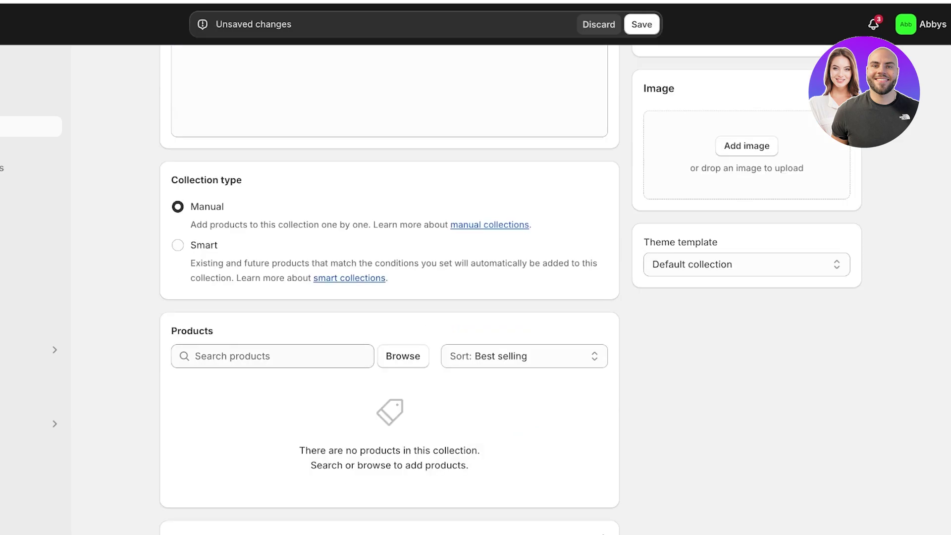
{"action": "left_click", "coordinate": [403, 356]}
{"action": "left_click", "coordinate": [215, 262]}
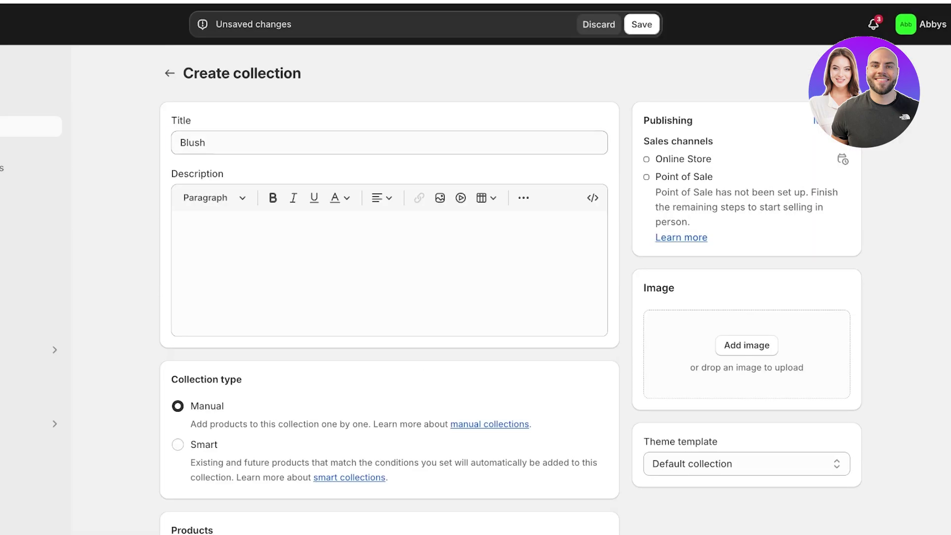
Step: Retitle the new collection Face and save it with the products Blue Eyeshadow palette and ELF Blush Stick
{"action": "double_click", "coordinate": [193, 142]}
{"action": "type", "text": "Face"}
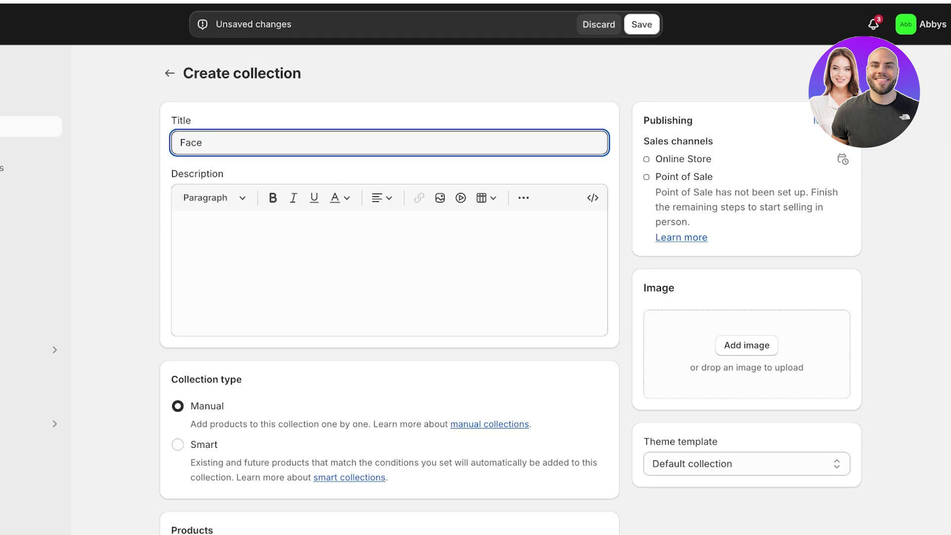
{"action": "scroll", "coordinate": [389, 287], "scroll_direction": "down", "scroll_amount": 7}
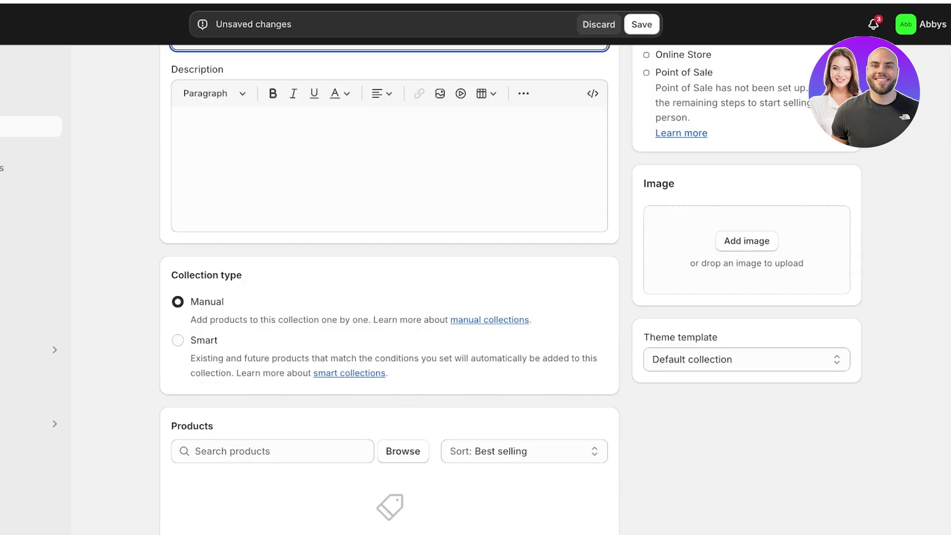
{"action": "left_click", "coordinate": [402, 222]}
{"action": "left_click", "coordinate": [396, 221]}
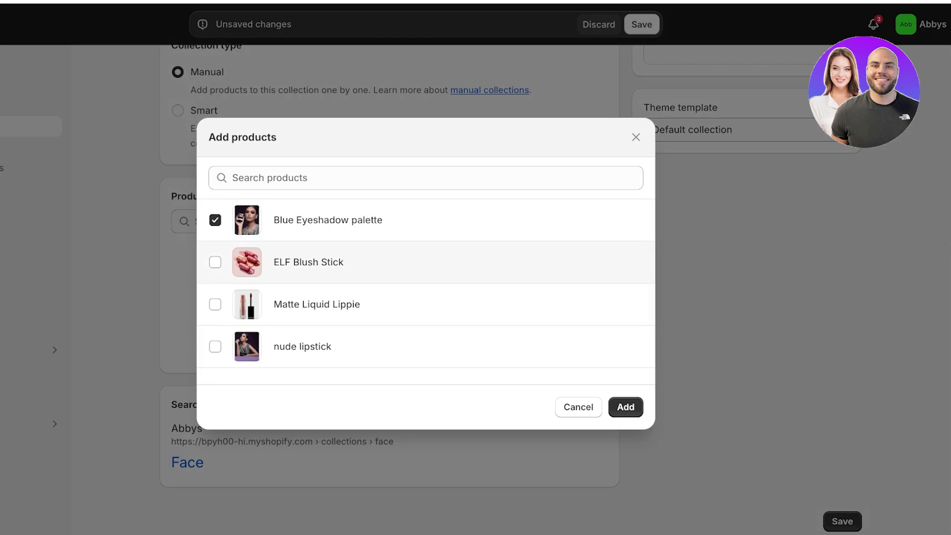
{"action": "left_click", "coordinate": [346, 262]}
{"action": "left_click", "coordinate": [626, 406]}
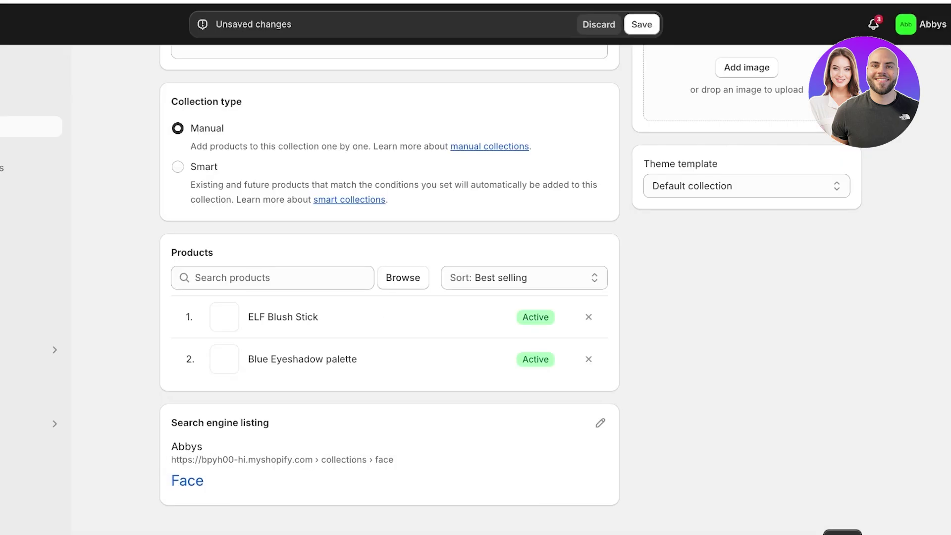
{"action": "left_click", "coordinate": [642, 24]}
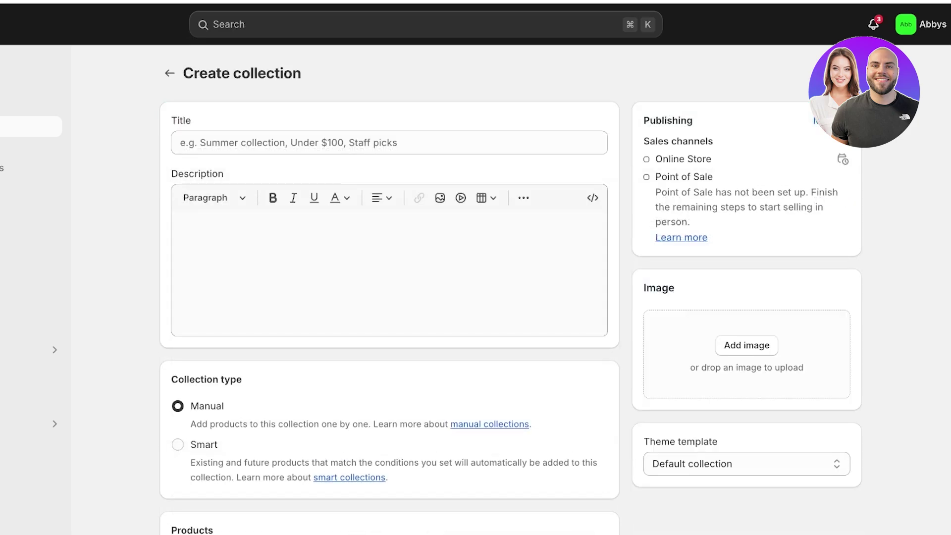
Step: Create a manual collection titled Blushes containing the ELF Blush Stick product and save it
{"action": "type", "text": "Blushes"}
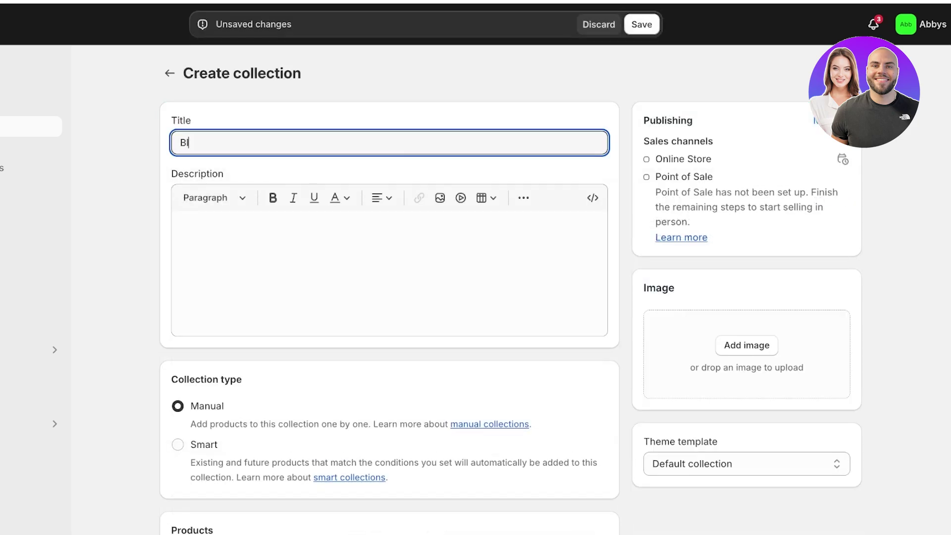
{"action": "scroll", "coordinate": [510, 295], "scroll_direction": "down", "scroll_amount": 3}
{"action": "left_click", "coordinate": [403, 423]}
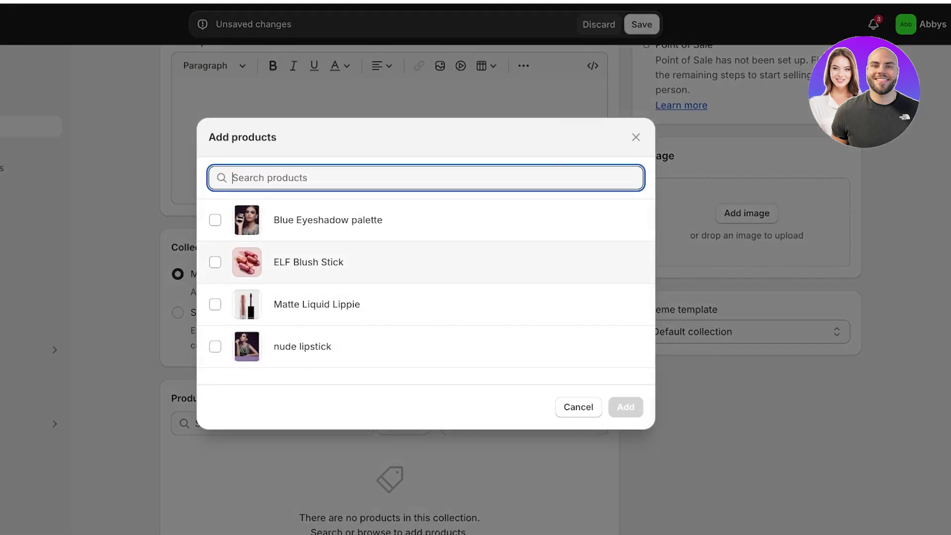
{"action": "left_click", "coordinate": [214, 261]}
{"action": "left_click", "coordinate": [625, 406]}
{"action": "left_click", "coordinate": [640, 25]}
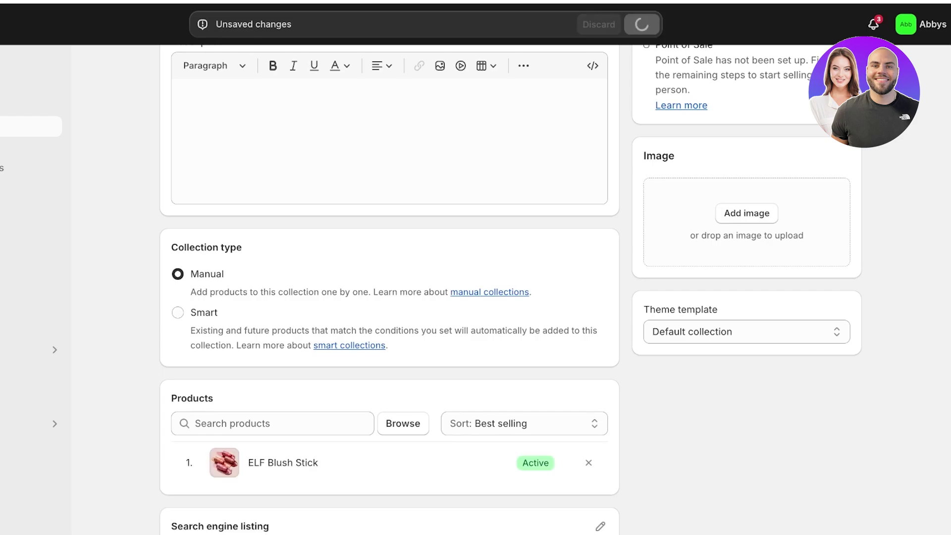
{"action": "scroll", "coordinate": [510, 289], "scroll_direction": "down", "scroll_amount": 3}
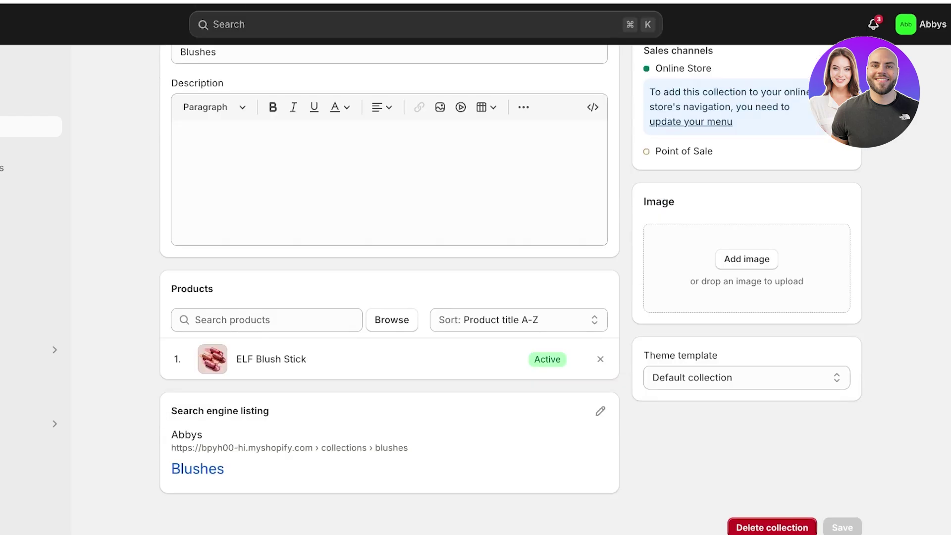
{"action": "scroll", "coordinate": [510, 290], "scroll_direction": "up", "scroll_amount": 3}
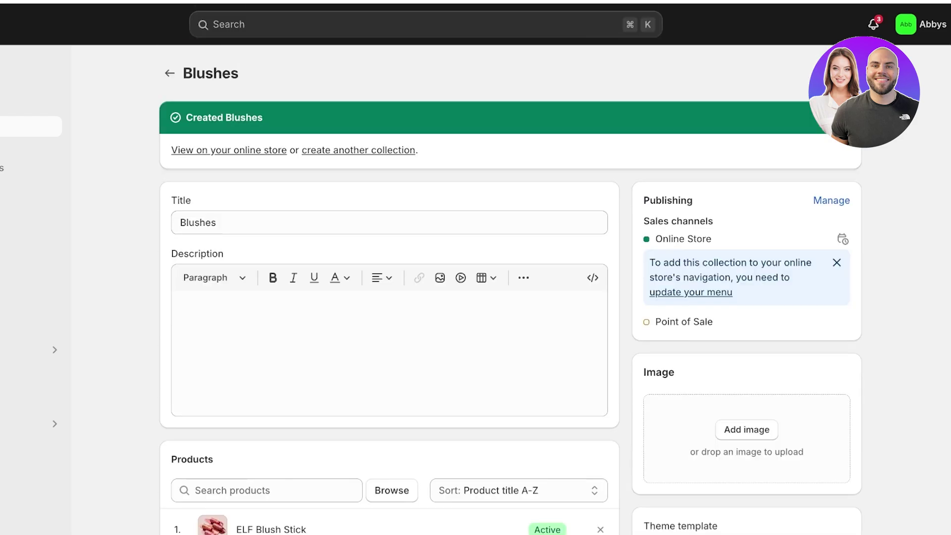
Step: Create another manual collection titled Eyeshadow containing the Blue Eyeshadow palette product and save it
{"action": "left_click", "coordinate": [358, 150]}
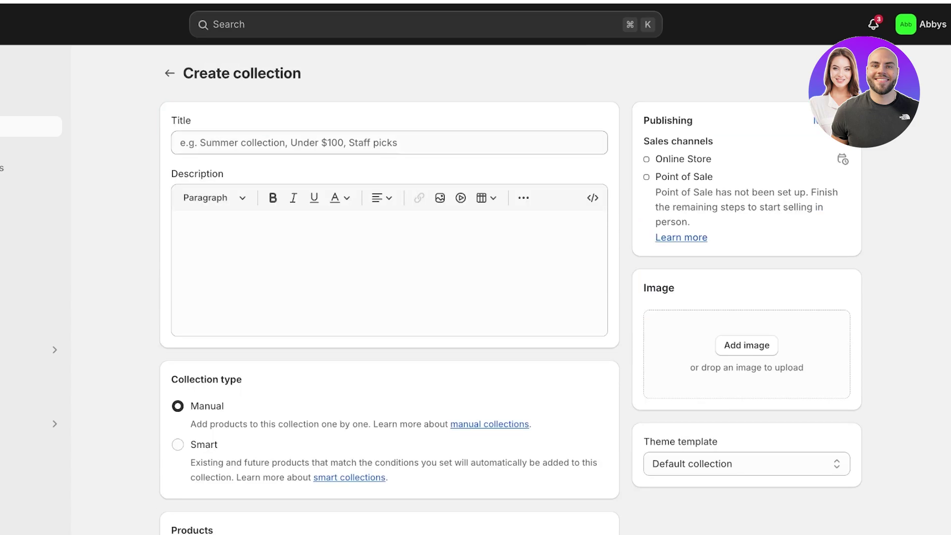
{"action": "left_click", "coordinate": [288, 143]}
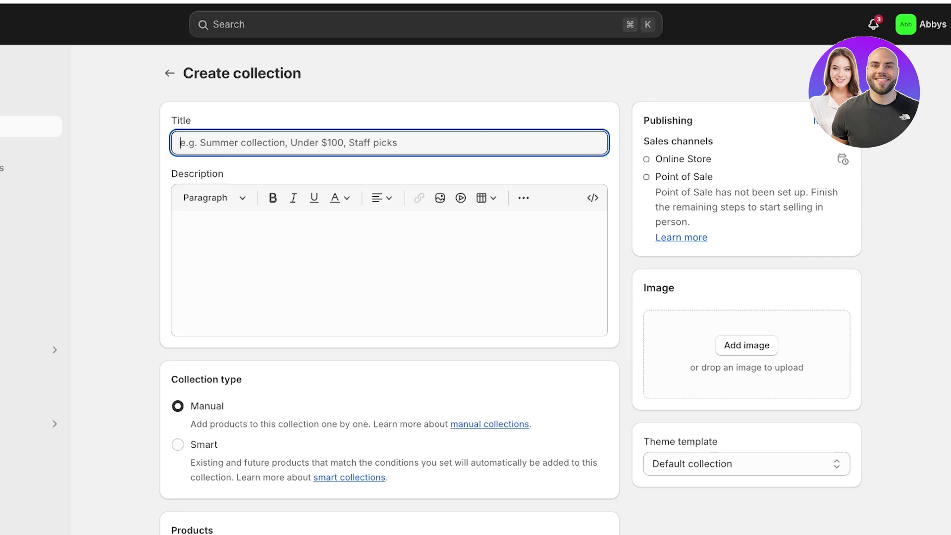
{"action": "type", "text": "Eyeshadow"}
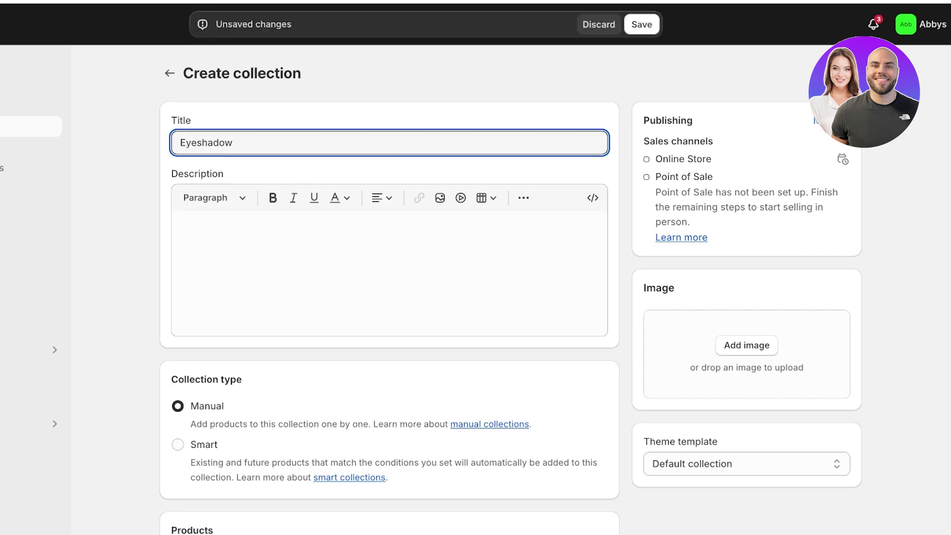
{"action": "scroll", "coordinate": [389, 297], "scroll_direction": "down", "scroll_amount": 5}
{"action": "left_click", "coordinate": [403, 221]}
{"action": "left_click", "coordinate": [213, 216]}
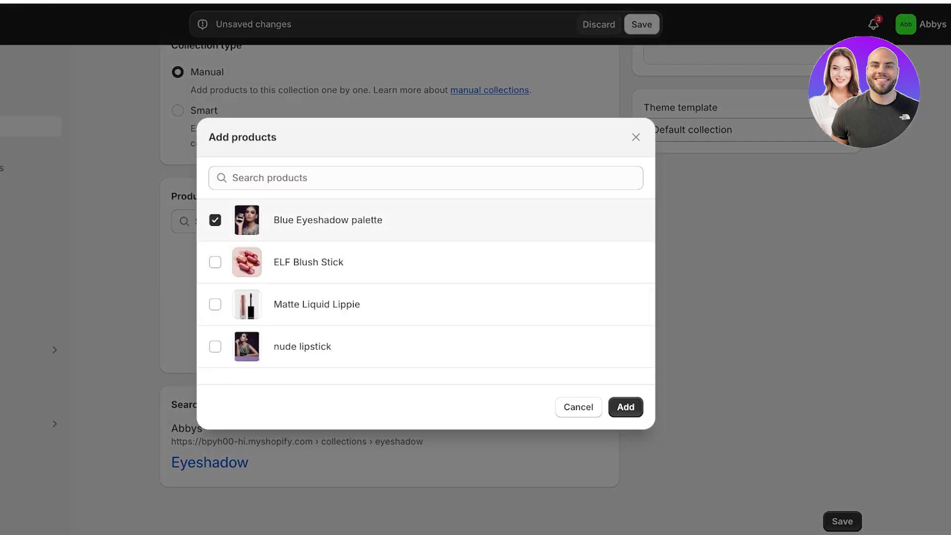
{"action": "left_click", "coordinate": [625, 405]}
{"action": "left_click", "coordinate": [641, 25]}
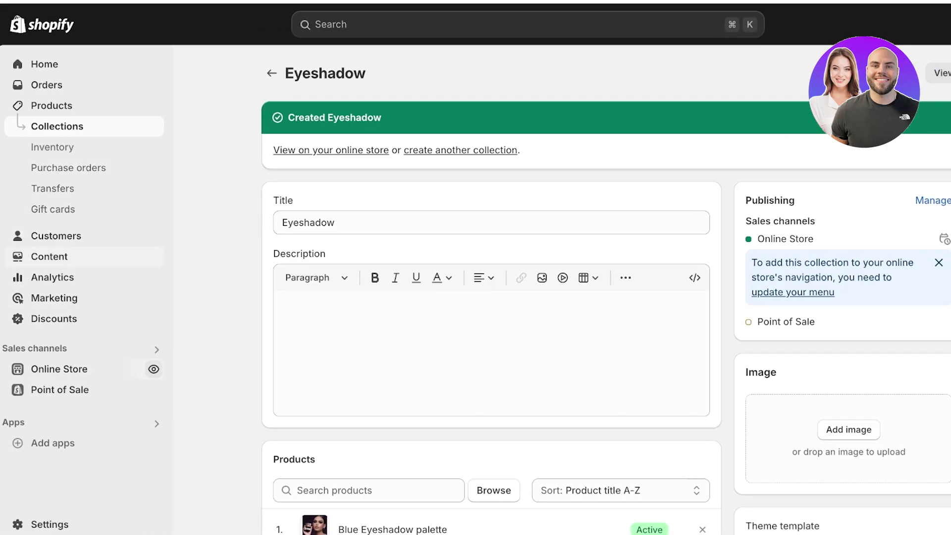
Step: Open the Main menu for editing in the online store's navigation settings
{"action": "left_click", "coordinate": [59, 369]}
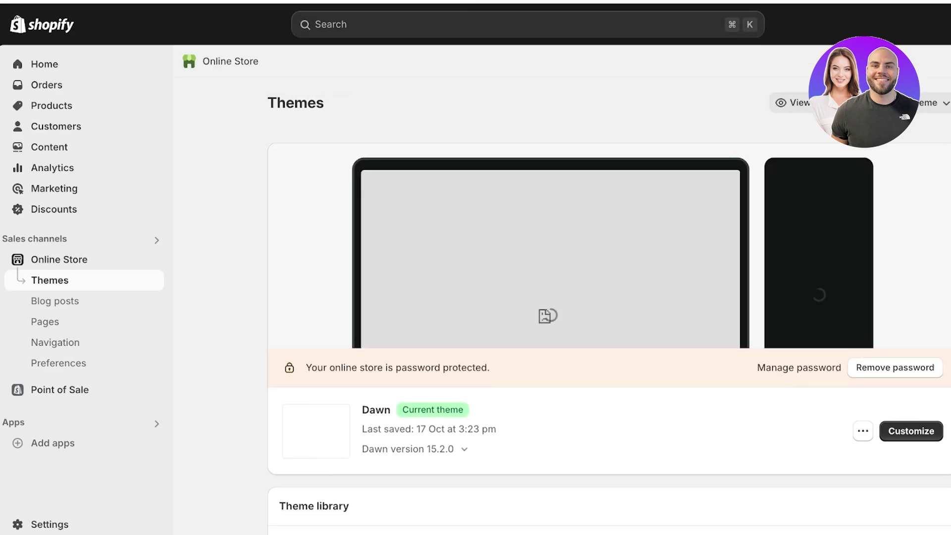
{"action": "scroll", "coordinate": [609, 289], "scroll_direction": "down", "scroll_amount": 4}
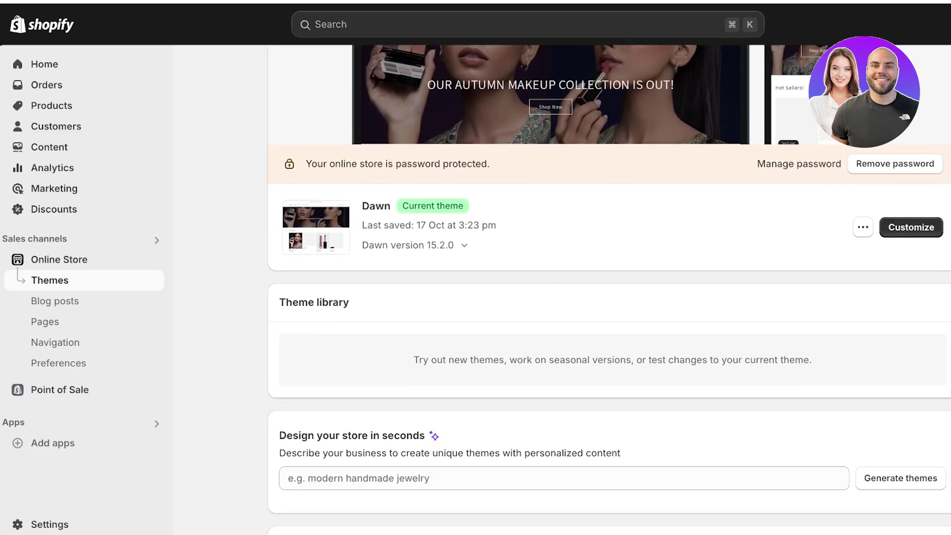
{"action": "scroll", "coordinate": [609, 289], "scroll_direction": "down", "scroll_amount": 3}
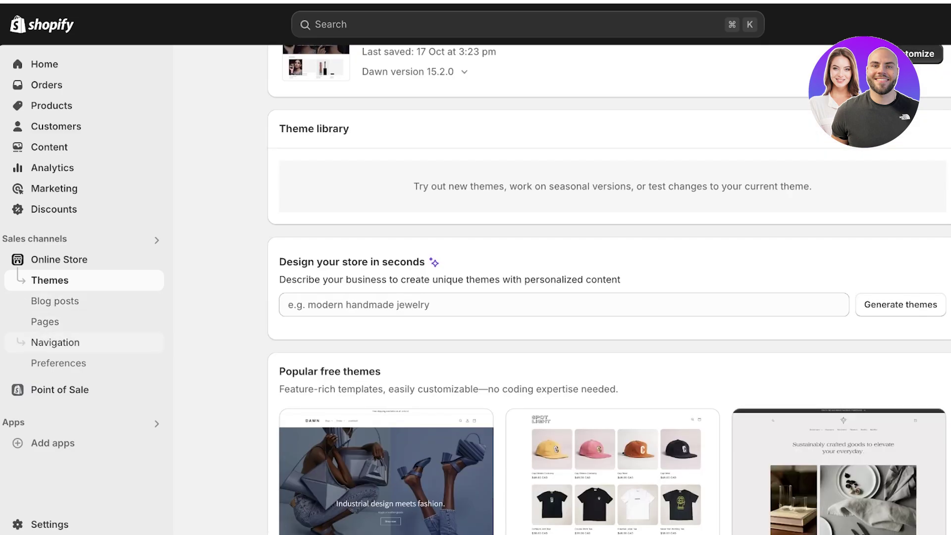
{"action": "left_click", "coordinate": [55, 342]}
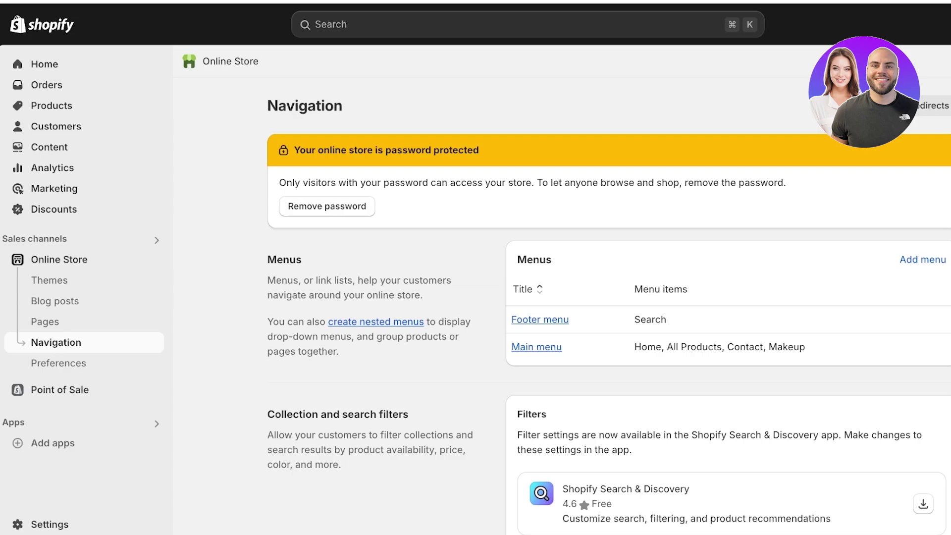
{"action": "left_click", "coordinate": [536, 347]}
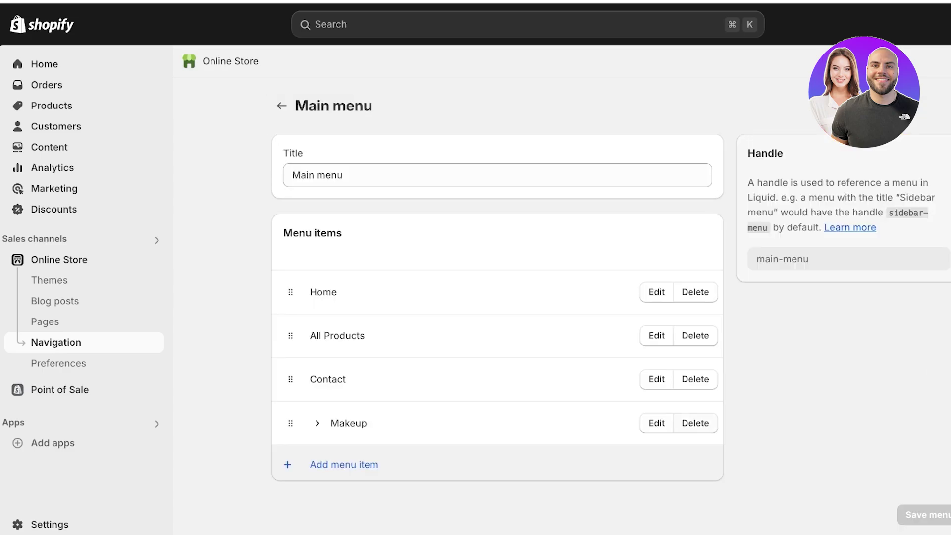
Step: Delete the Makeup and All Products items from the main menu
{"action": "left_click", "coordinate": [695, 422]}
{"action": "left_click", "coordinate": [716, 319]}
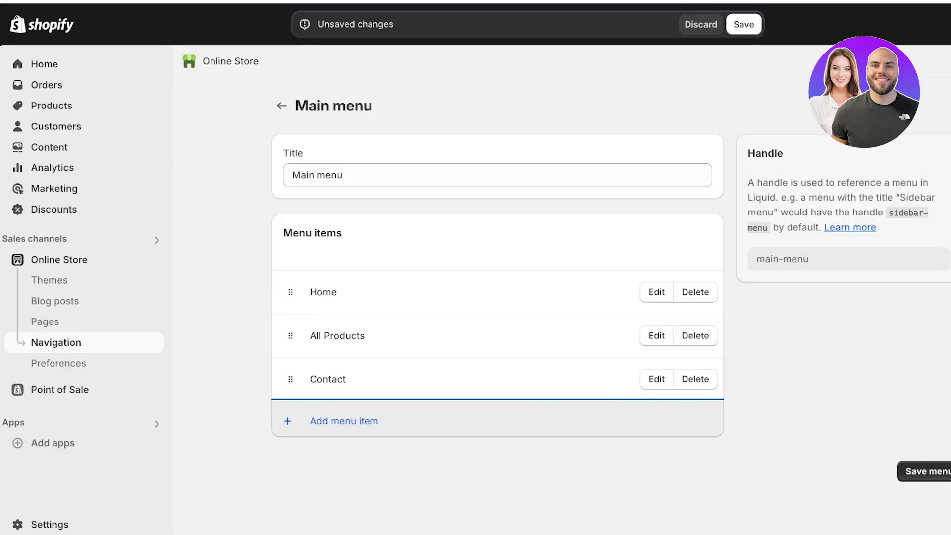
{"action": "left_click", "coordinate": [694, 336]}
{"action": "left_click", "coordinate": [716, 319]}
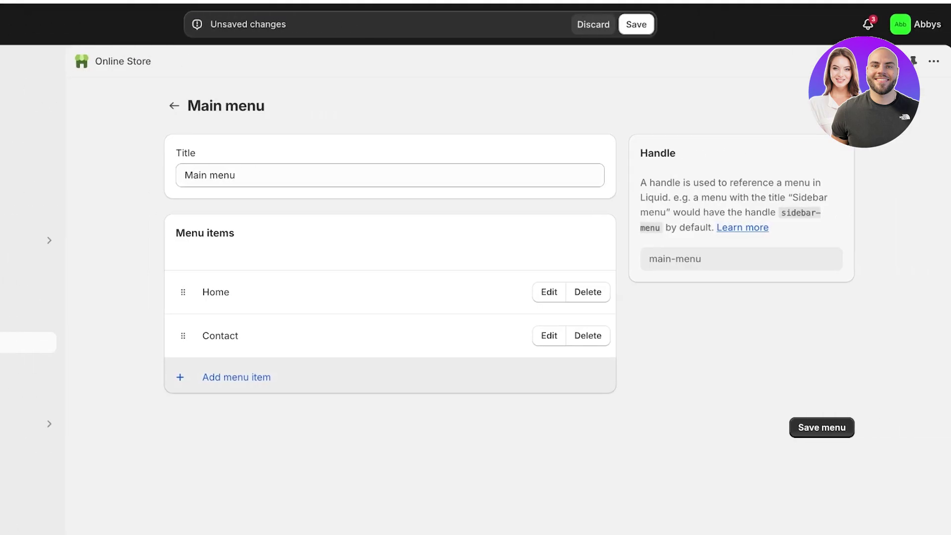
Step: Add a main menu item named All Products that links to All collections
{"action": "left_click", "coordinate": [236, 376]}
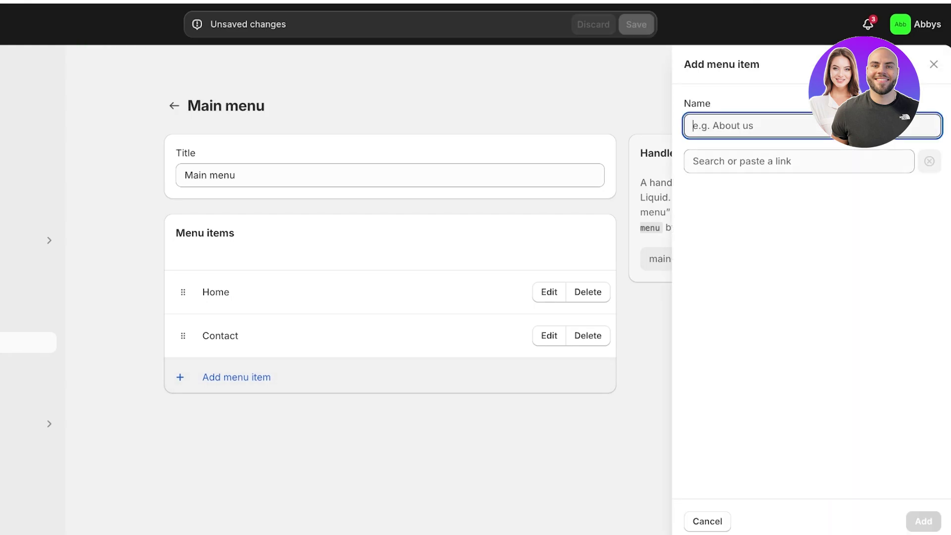
{"action": "left_click", "coordinate": [798, 161]}
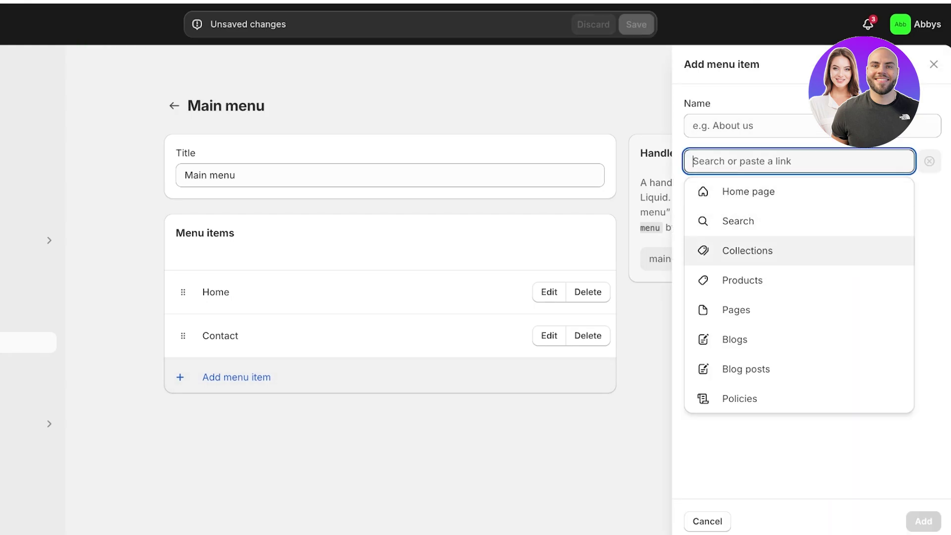
{"action": "left_click", "coordinate": [748, 250]}
{"action": "left_click", "coordinate": [752, 220]}
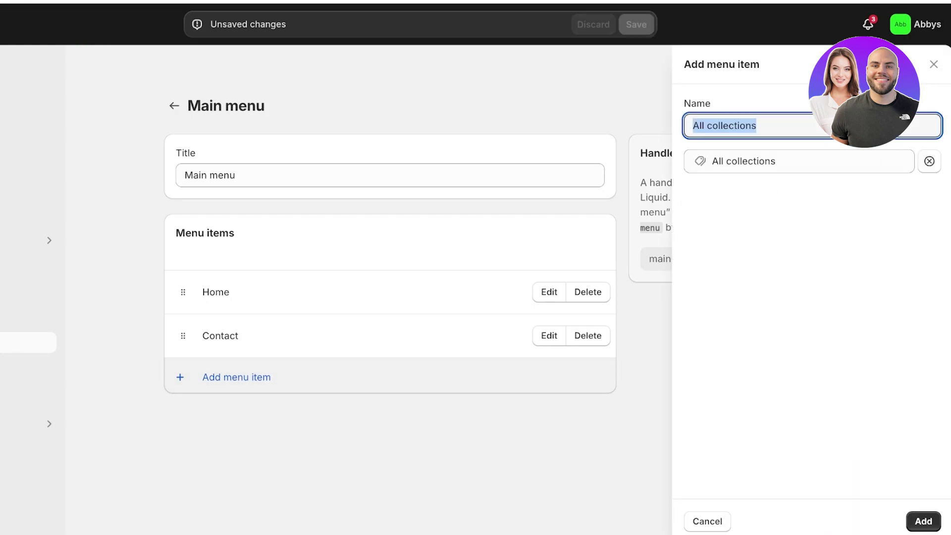
{"action": "triple_click", "coordinate": [731, 125]}
{"action": "type", "text": "All "}
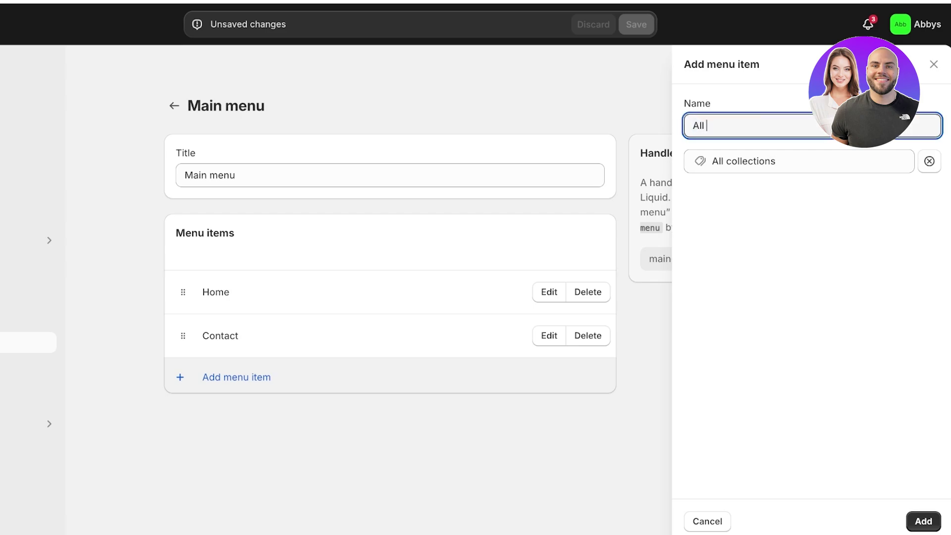
{"action": "type", "text": "Products"}
{"action": "key", "text": "Return"}
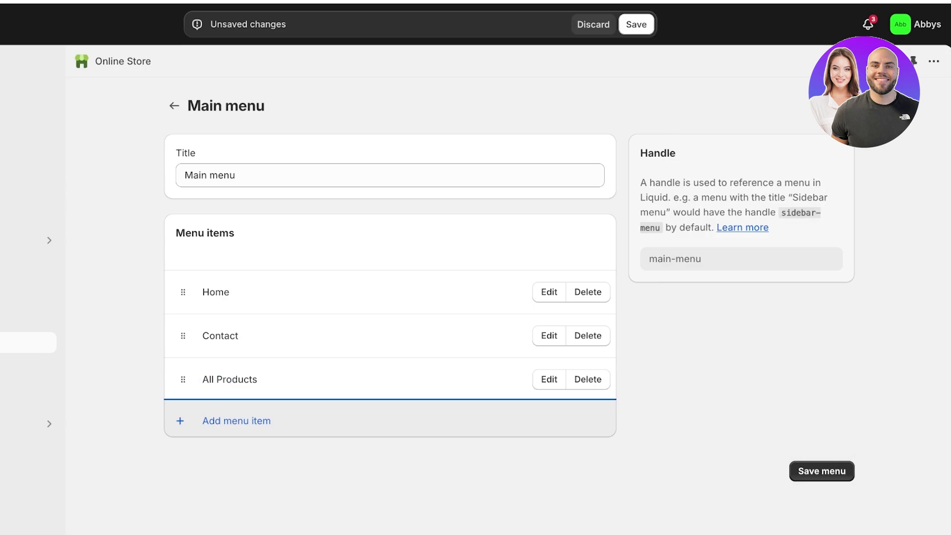
Step: Add a main menu item named Lip Products that links to the Lip Products collection
{"action": "left_click", "coordinate": [236, 420]}
{"action": "left_click", "coordinate": [798, 162]}
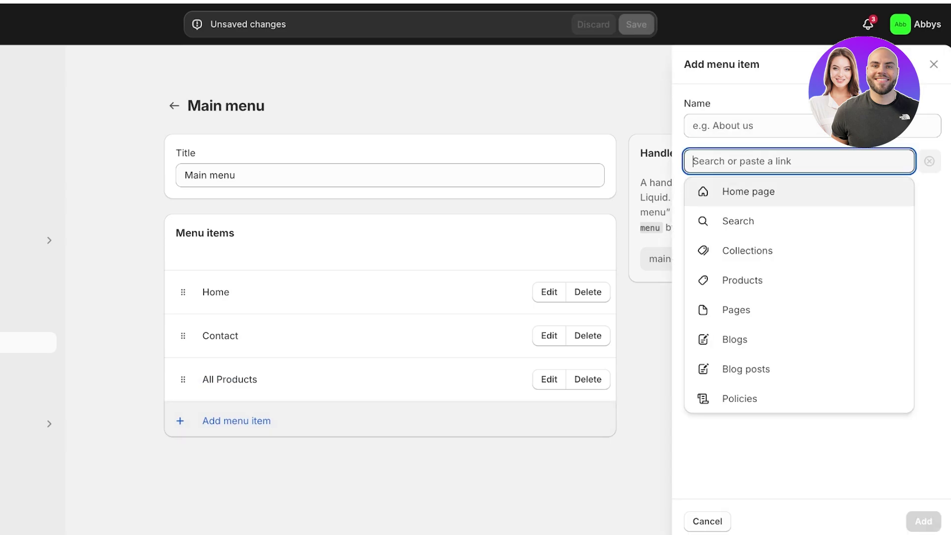
{"action": "left_click", "coordinate": [747, 251]}
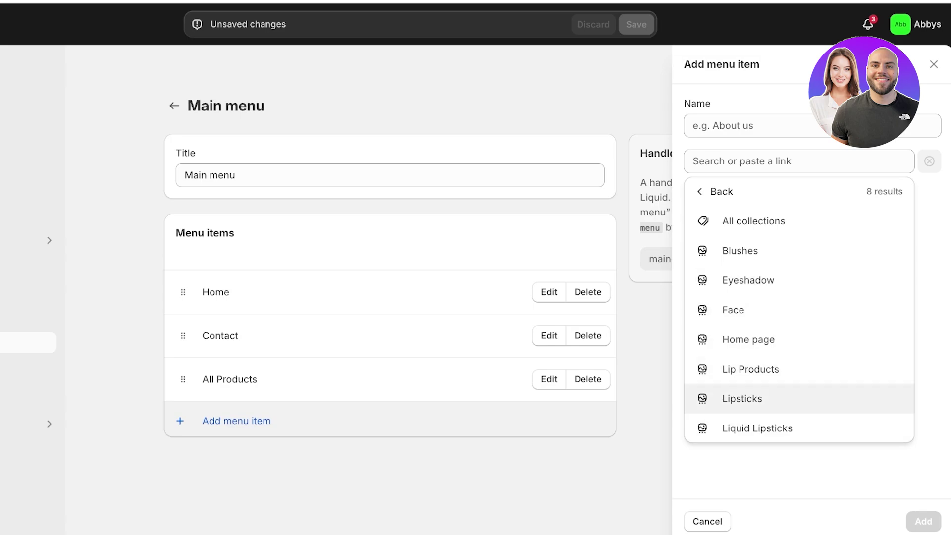
{"action": "left_click", "coordinate": [750, 369]}
{"action": "left_click", "coordinate": [798, 161]}
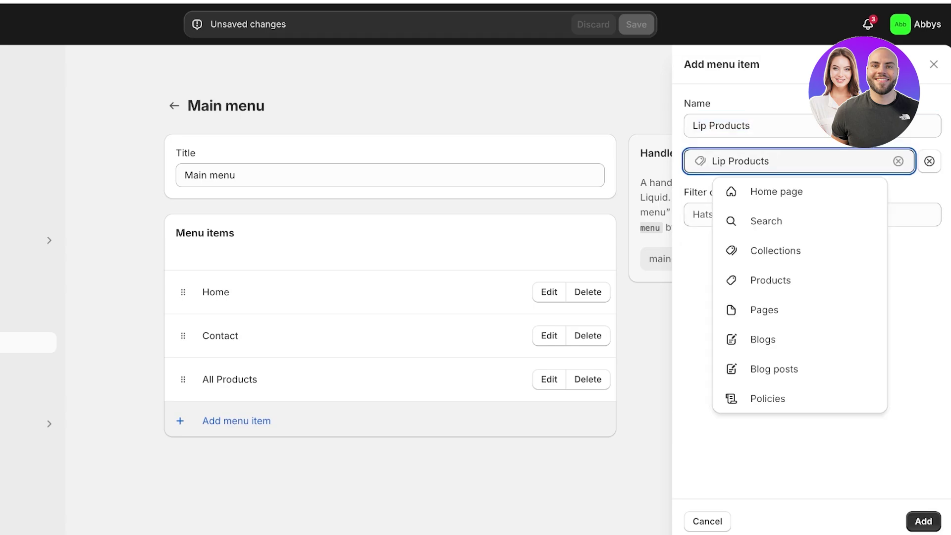
{"action": "key", "text": "Escape"}
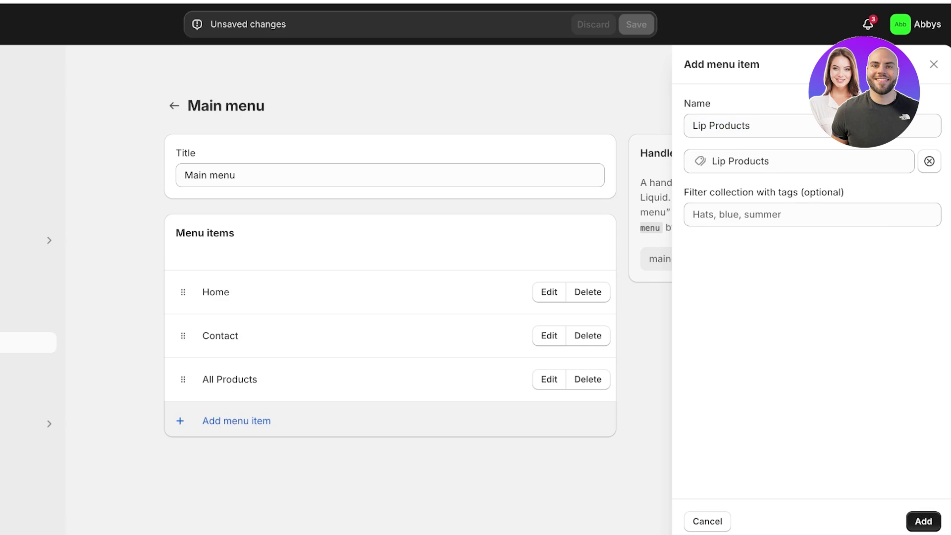
{"action": "left_click", "coordinate": [923, 521]}
Step: Add a main menu item named Lipsticks that links to the Lipsticks collection
{"action": "left_click", "coordinate": [236, 464]}
{"action": "left_click", "coordinate": [798, 161]}
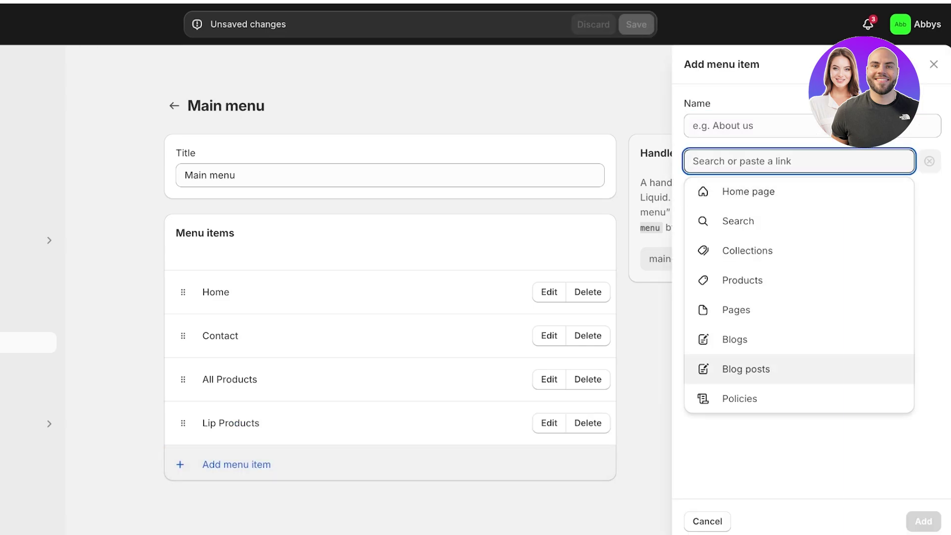
{"action": "left_click", "coordinate": [748, 250]}
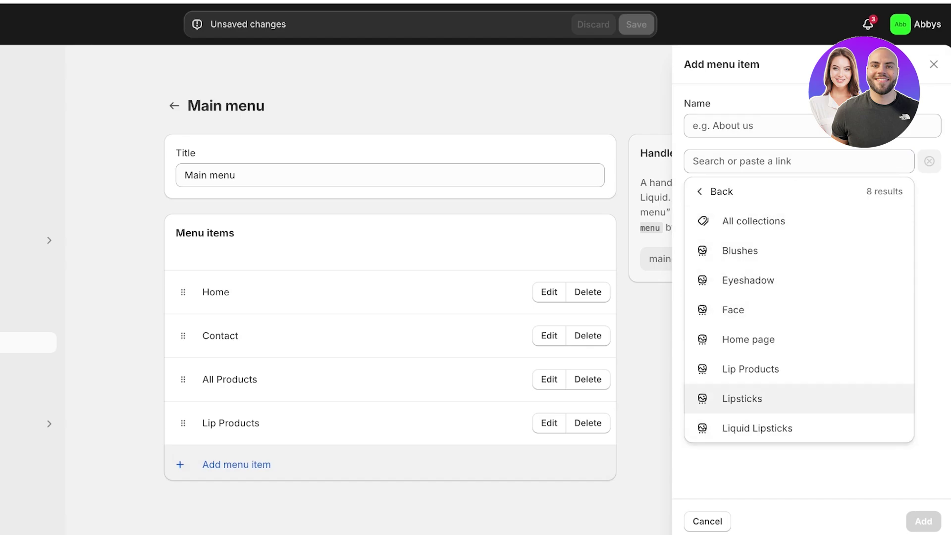
{"action": "left_click", "coordinate": [742, 398]}
{"action": "left_click", "coordinate": [922, 521]}
Step: Add a main menu item named Liquid Lipsticks that links to the Liquid Lipsticks collection
{"action": "left_click", "coordinate": [789, 161]}
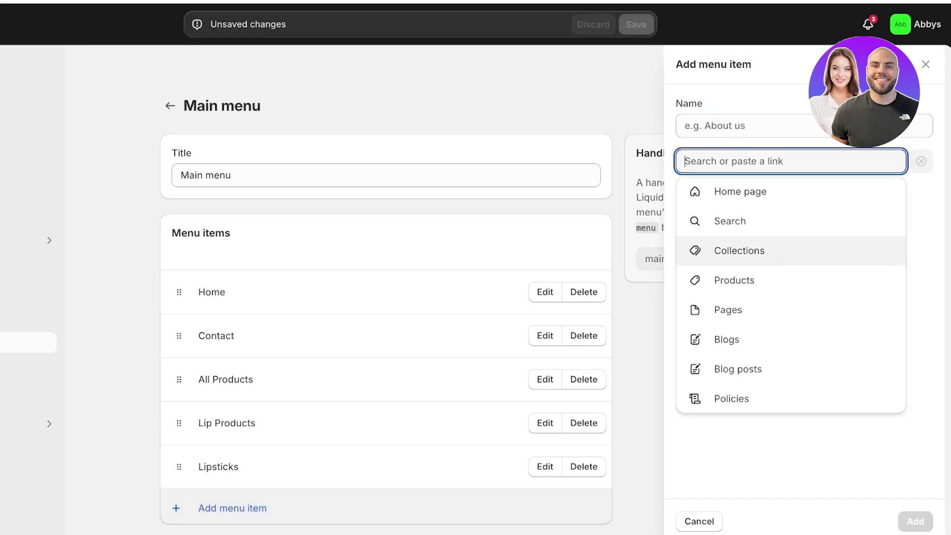
{"action": "left_click", "coordinate": [728, 310]}
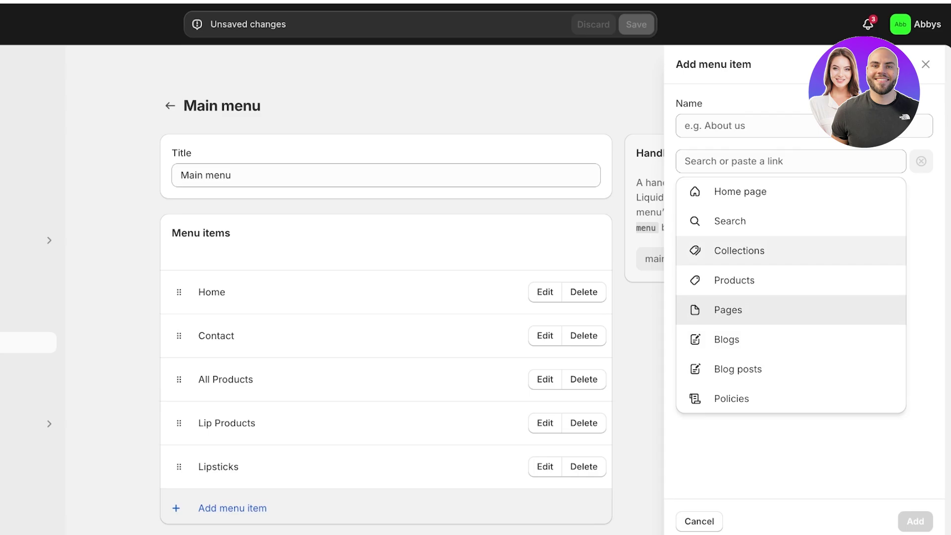
{"action": "left_click", "coordinate": [739, 250]}
{"action": "left_click", "coordinate": [747, 427]}
{"action": "key", "text": "Return"}
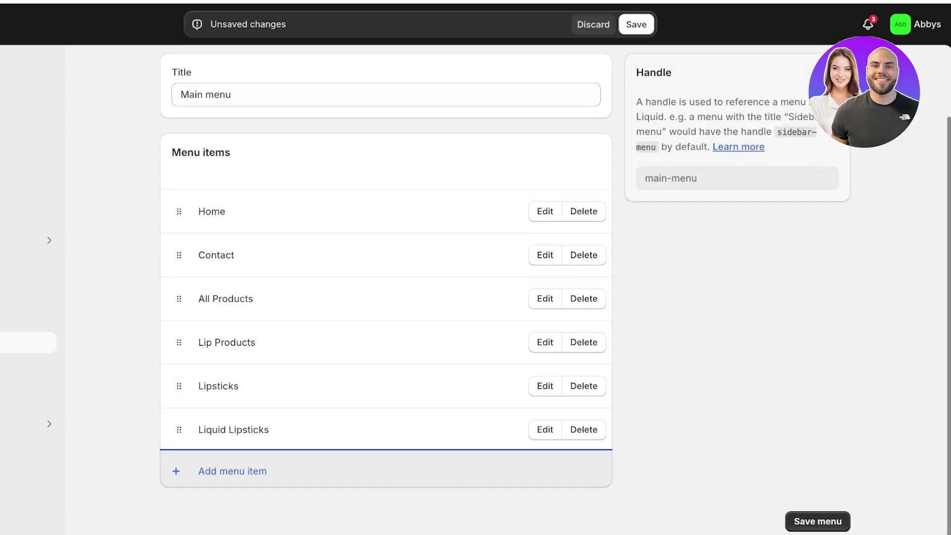
Step: Nest the Lipsticks and Liquid Lipsticks items under Lip Products in the main menu
{"action": "left_click_drag", "start_coordinate": [179, 386], "coordinate": [199, 416]}
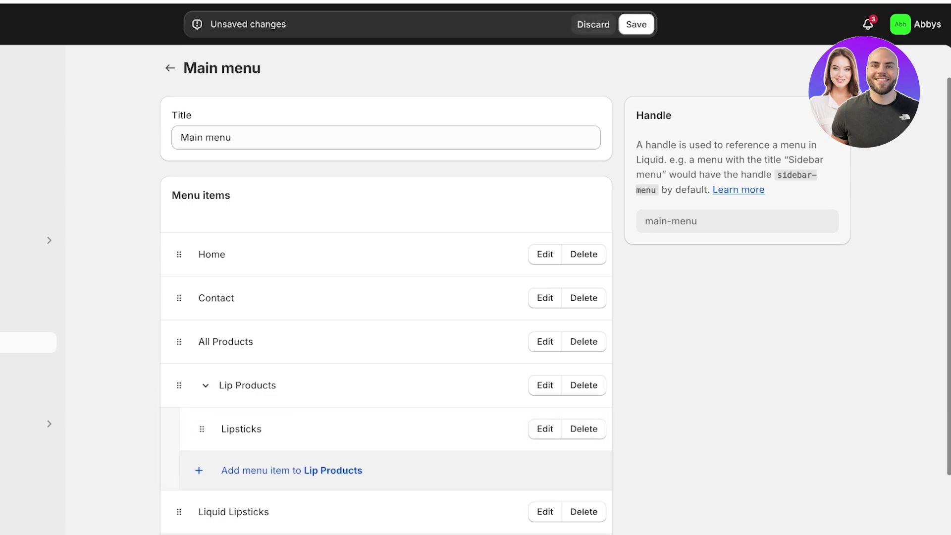
{"action": "scroll", "coordinate": [179, 429], "scroll_direction": "down", "scroll_amount": 2}
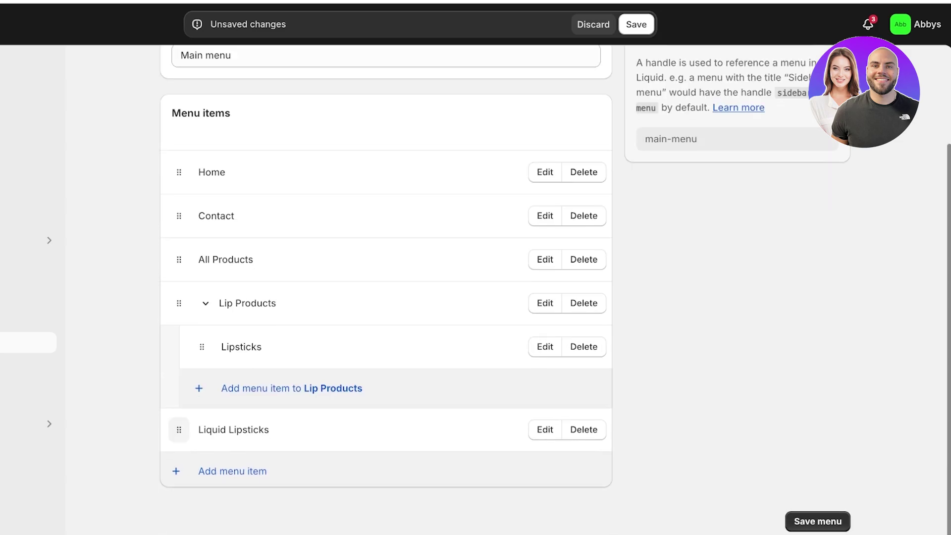
{"action": "left_click_drag", "start_coordinate": [179, 429], "coordinate": [202, 433]}
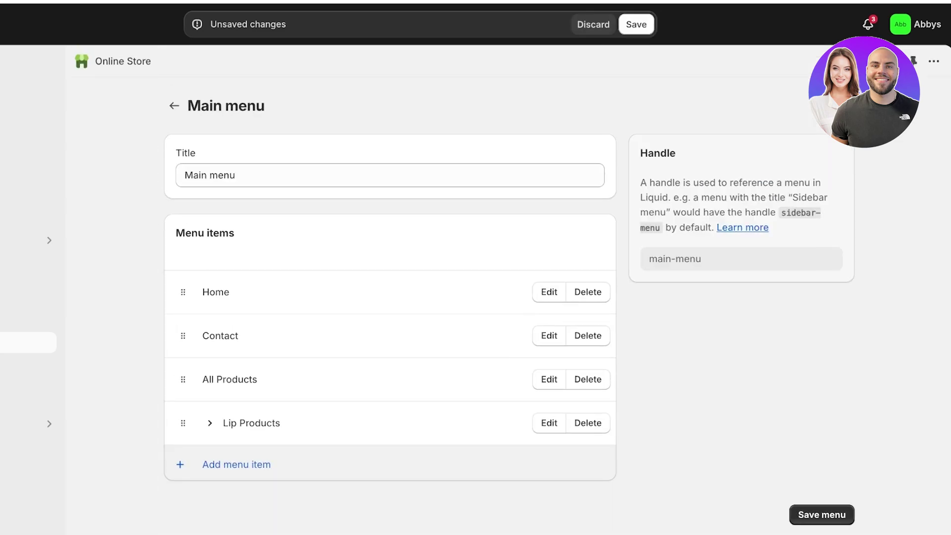
{"action": "scroll", "coordinate": [179, 422], "scroll_direction": "down", "scroll_amount": 1}
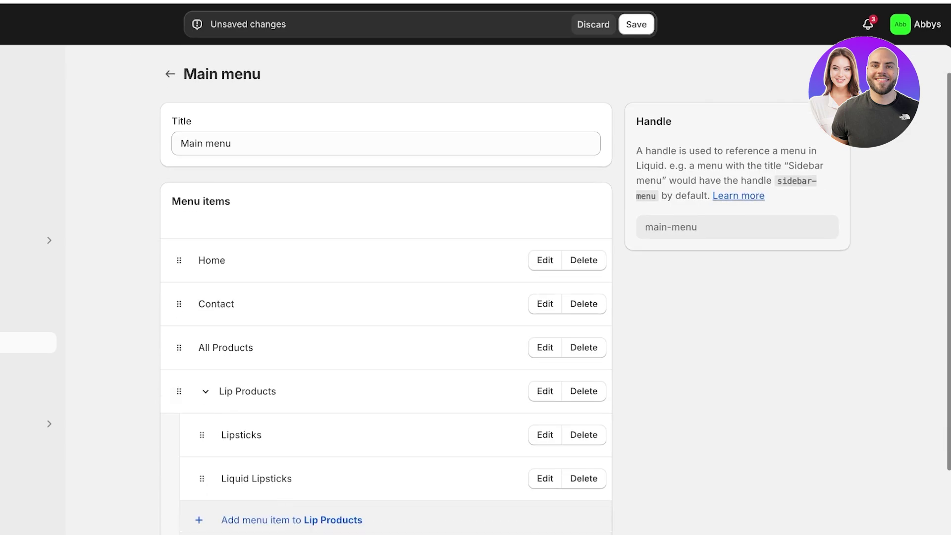
{"action": "scroll", "coordinate": [386, 298], "scroll_direction": "down", "scroll_amount": 2}
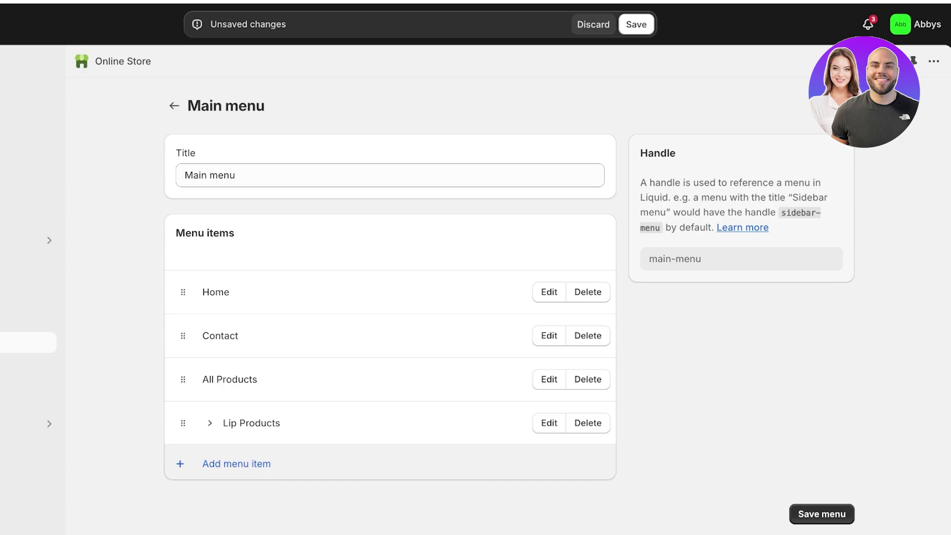
Step: Add a top-level main menu item named Face that links to the Face collection
{"action": "scroll", "coordinate": [386, 297], "scroll_direction": "down", "scroll_amount": 3}
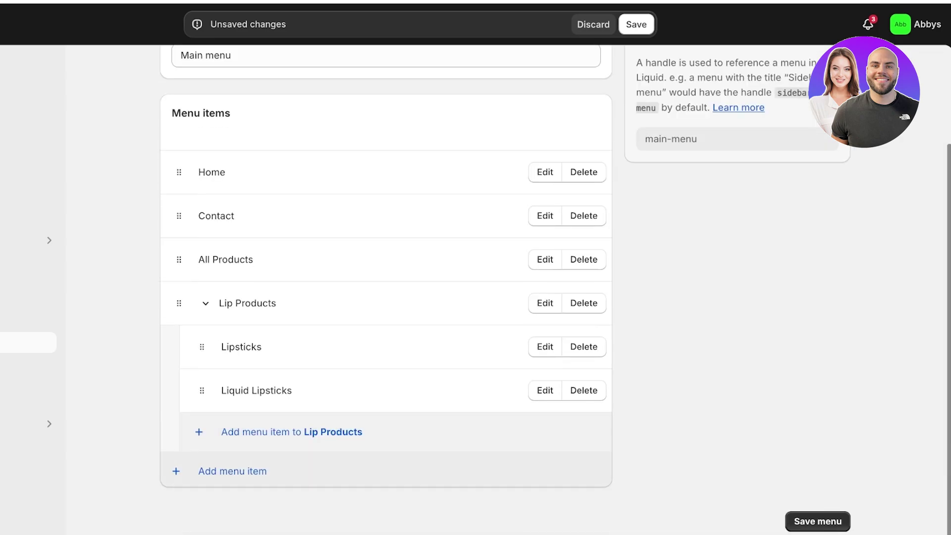
{"action": "left_click", "coordinate": [232, 471]}
{"action": "left_click", "coordinate": [790, 161]}
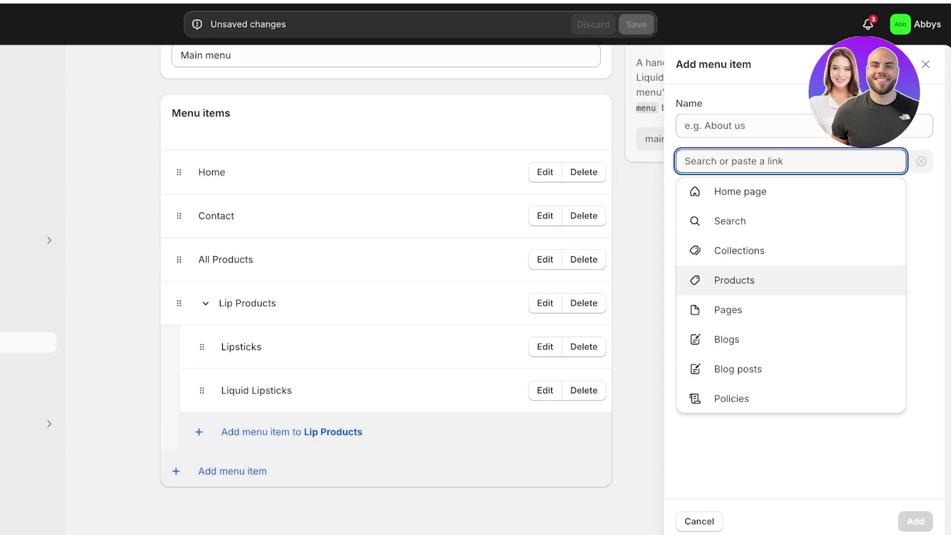
{"action": "left_click", "coordinate": [739, 251]}
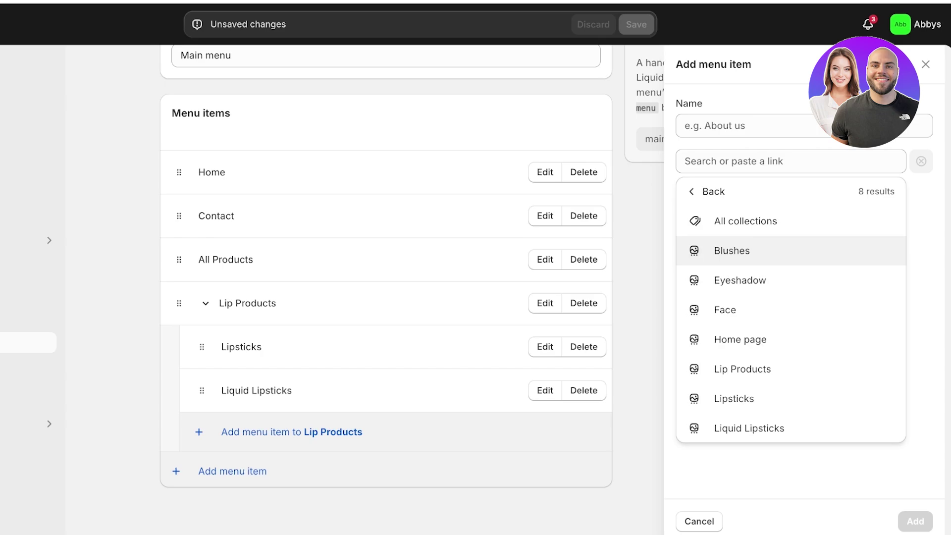
{"action": "left_click", "coordinate": [725, 310]}
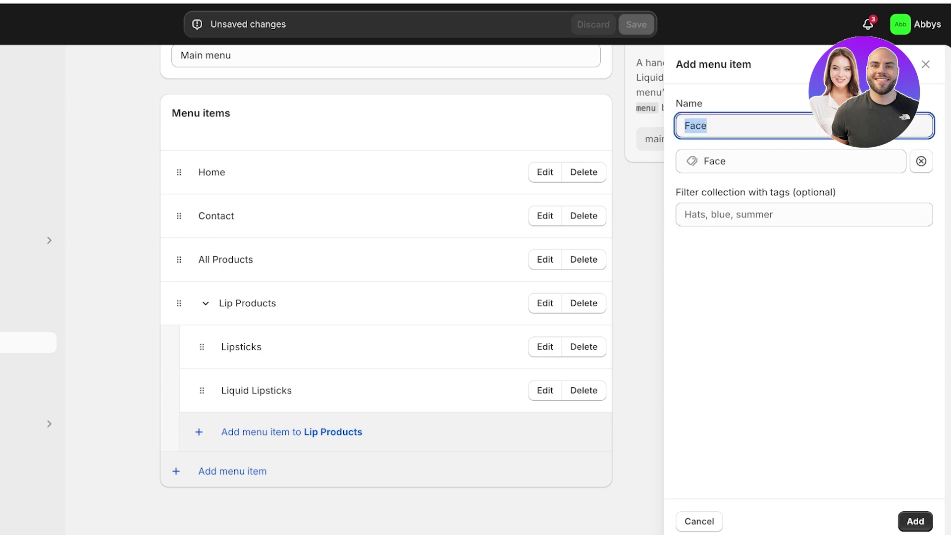
{"action": "left_click", "coordinate": [913, 521]}
Step: Add a main menu item named Eyeshadow that links to the Eyeshadow collection
{"action": "left_click", "coordinate": [233, 515]}
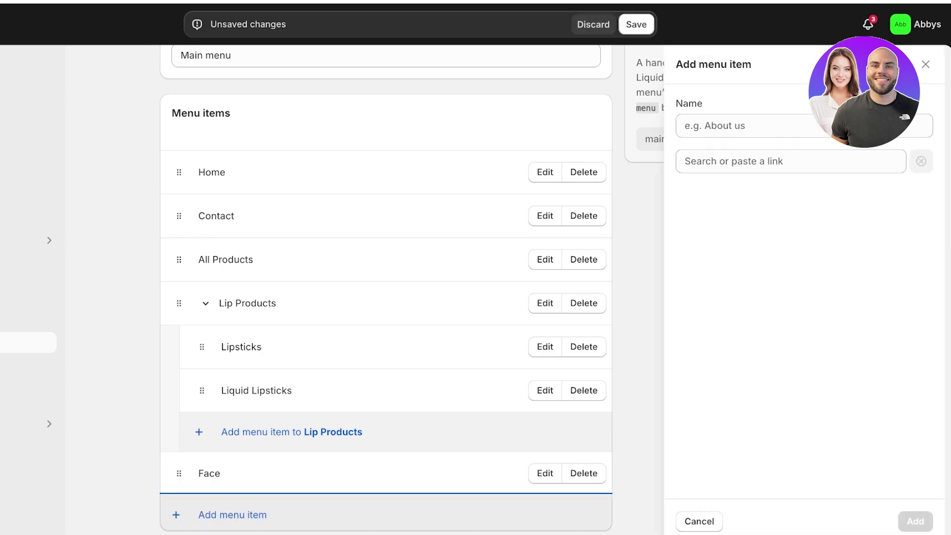
{"action": "left_click", "coordinate": [790, 161]}
{"action": "left_click", "coordinate": [739, 251]}
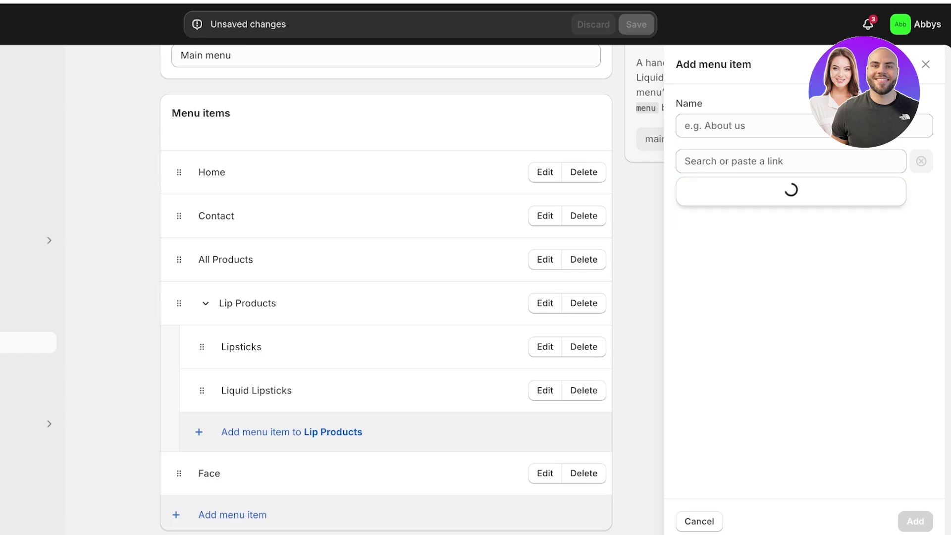
{"action": "left_click", "coordinate": [733, 279]}
{"action": "left_click", "coordinate": [915, 521]}
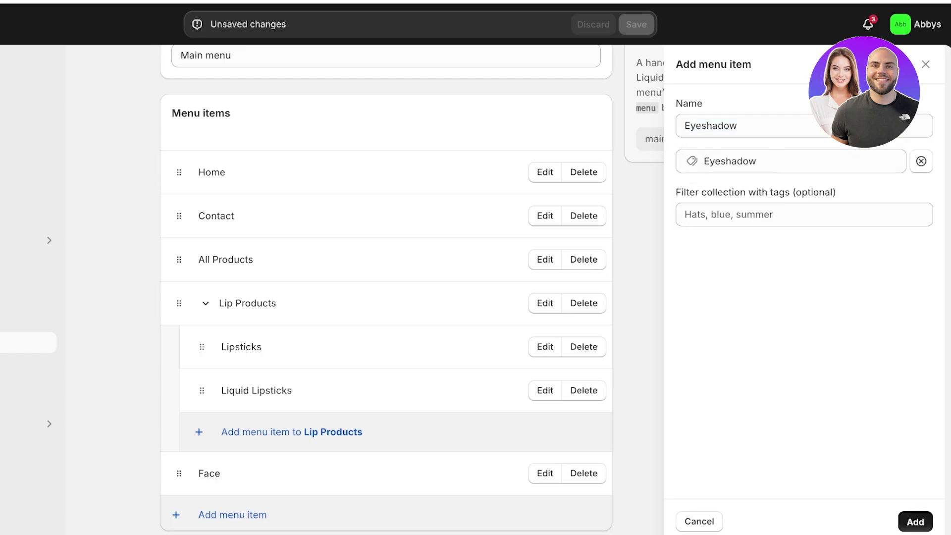
Step: Add a main menu item named Blushes that links to the Blushes collection
{"action": "left_click", "coordinate": [233, 521]}
{"action": "left_click", "coordinate": [790, 162]}
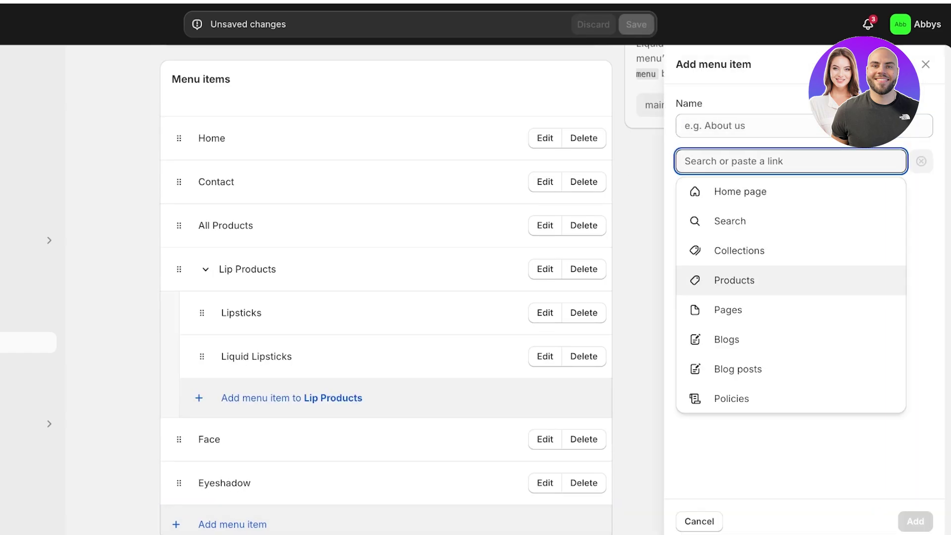
{"action": "left_click", "coordinate": [738, 249]}
{"action": "left_click", "coordinate": [732, 251]}
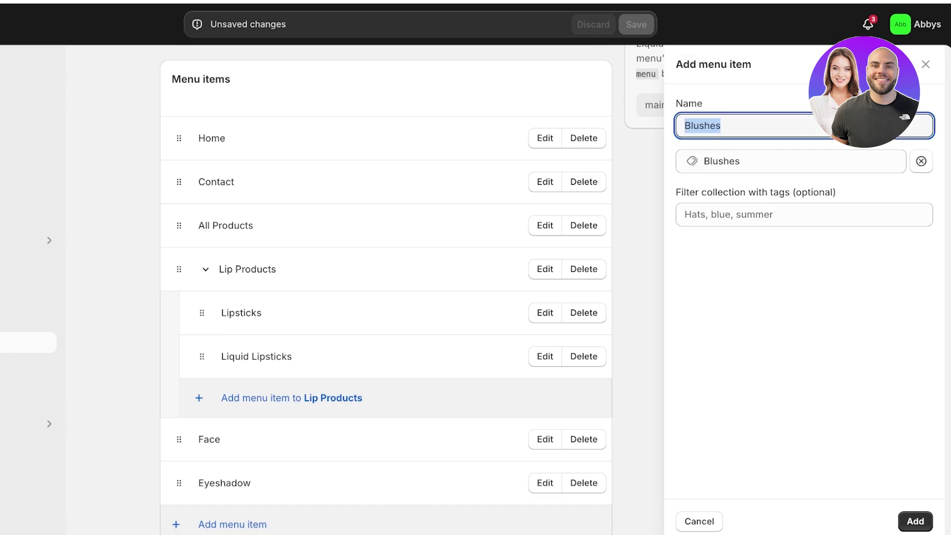
{"action": "left_click", "coordinate": [915, 521]}
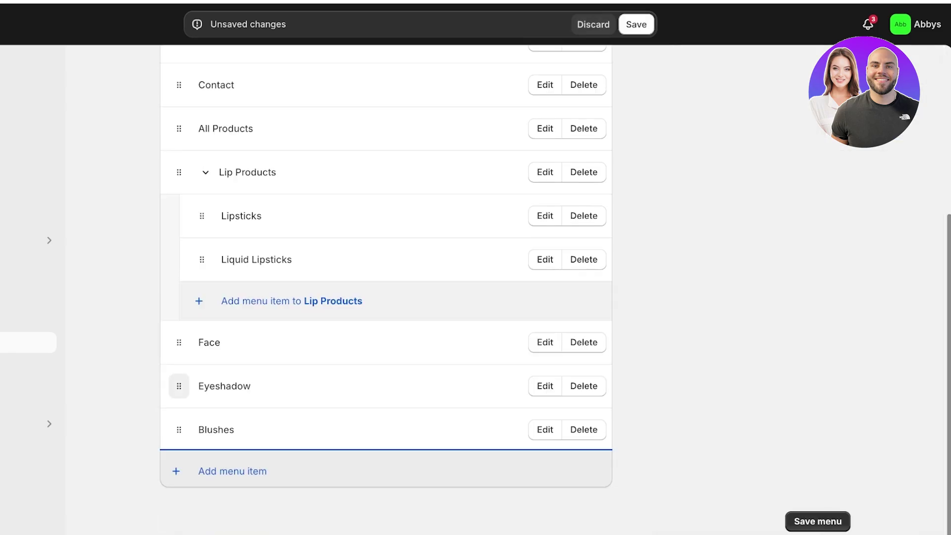
Step: Nest the Eyeshadow and Blushes items under Face and save the main menu
{"action": "left_click_drag", "start_coordinate": [179, 386], "coordinate": [200, 407]}
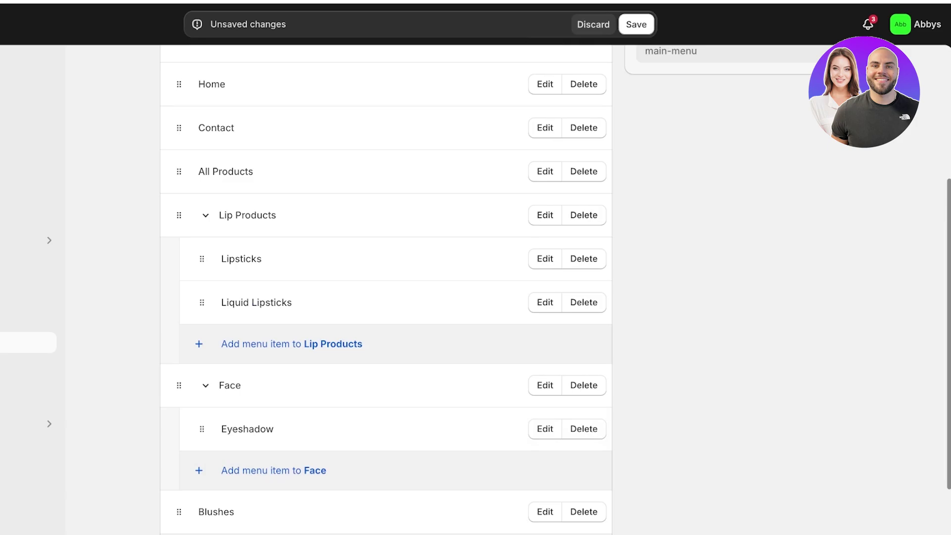
{"action": "left_click_drag", "start_coordinate": [179, 512], "coordinate": [189, 464]}
{"action": "left_click", "coordinate": [205, 385]}
{"action": "left_click", "coordinate": [205, 259]}
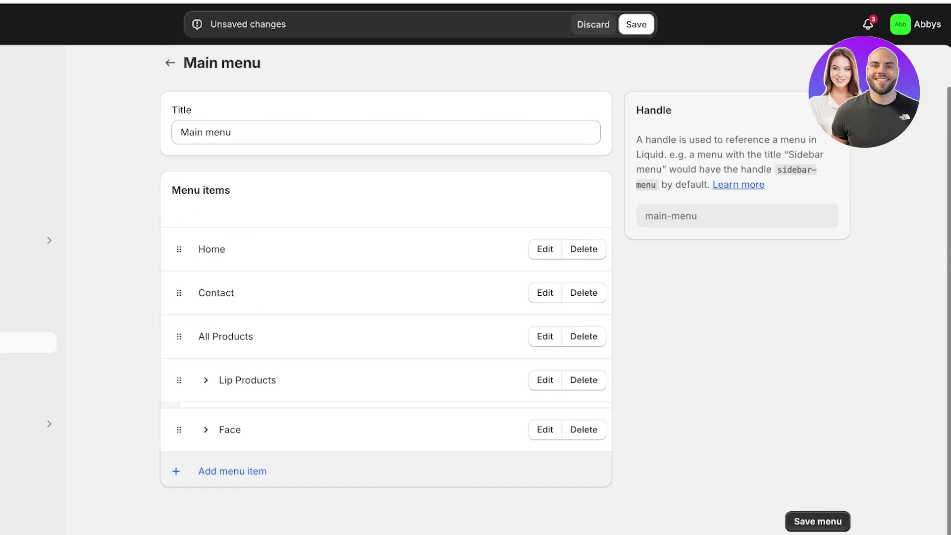
{"action": "left_click", "coordinate": [636, 24]}
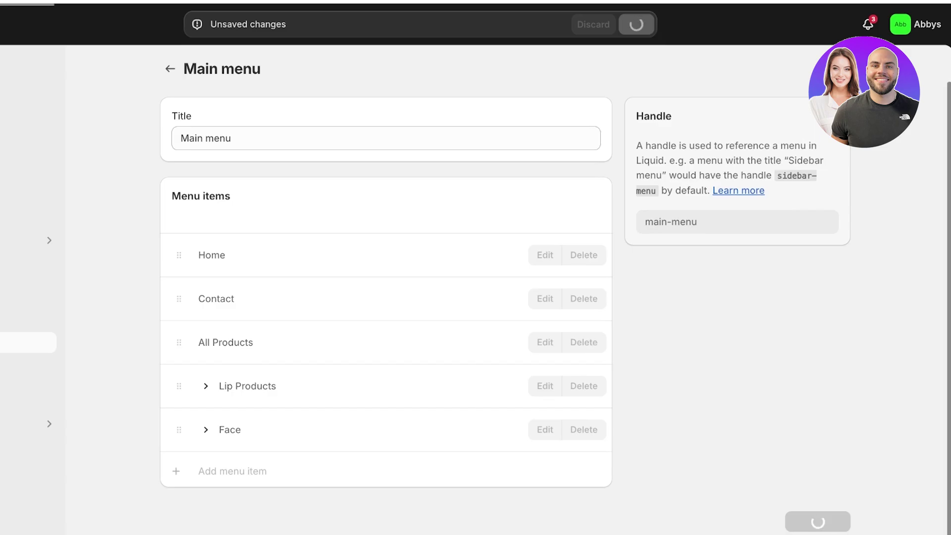
Step: View the online store's home page to check the rebuilt navigation menu in its header
{"action": "left_click", "coordinate": [46, 259]}
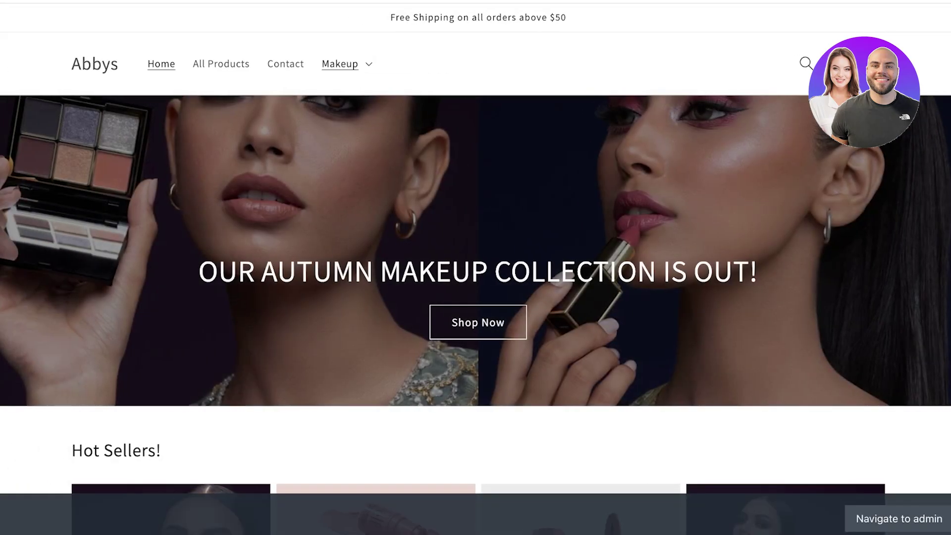
{"action": "left_click", "coordinate": [341, 64]}
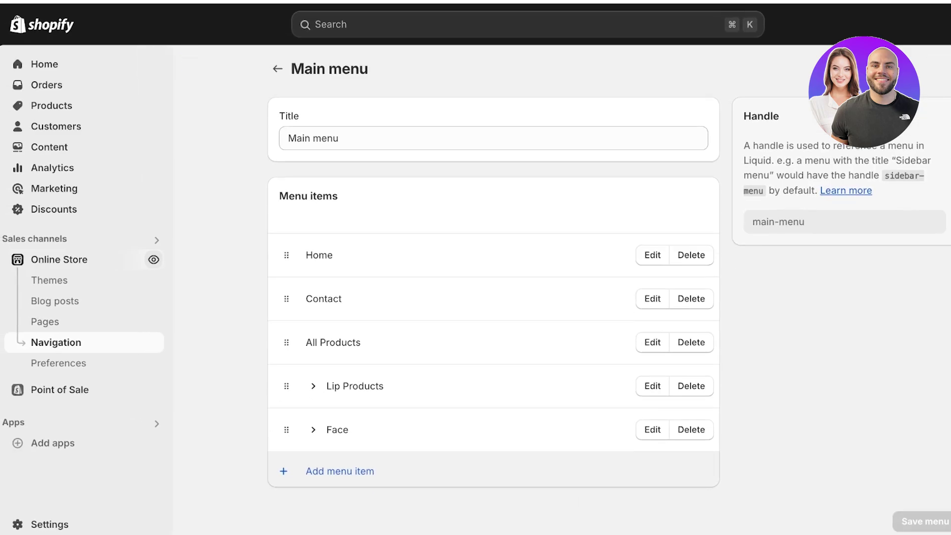
{"action": "left_click", "coordinate": [278, 69]}
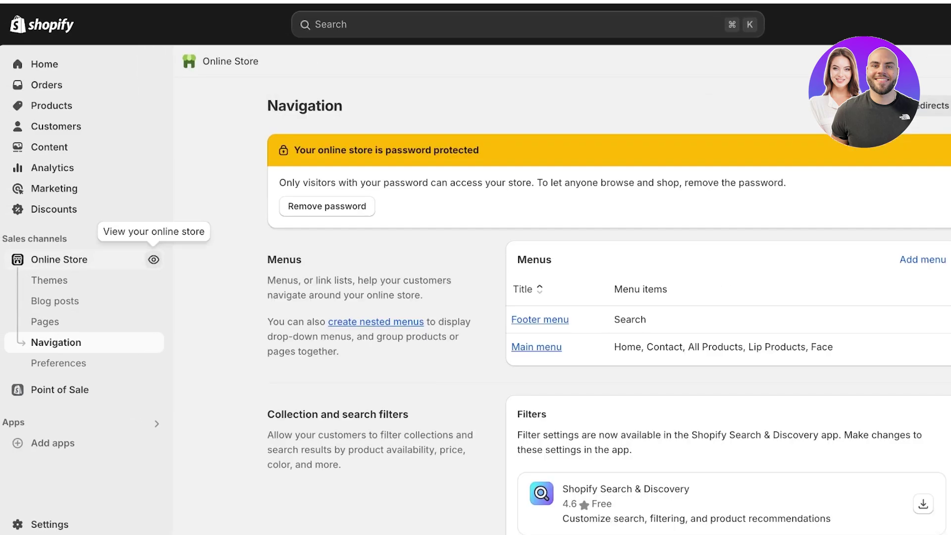
{"action": "left_click", "coordinate": [154, 259]}
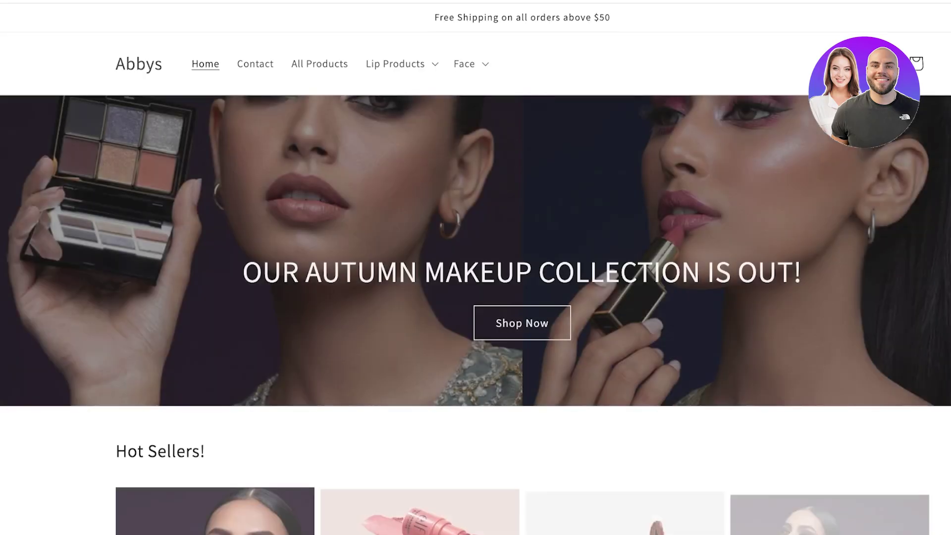
{"action": "scroll", "coordinate": [476, 267], "scroll_direction": "down", "scroll_amount": 10}
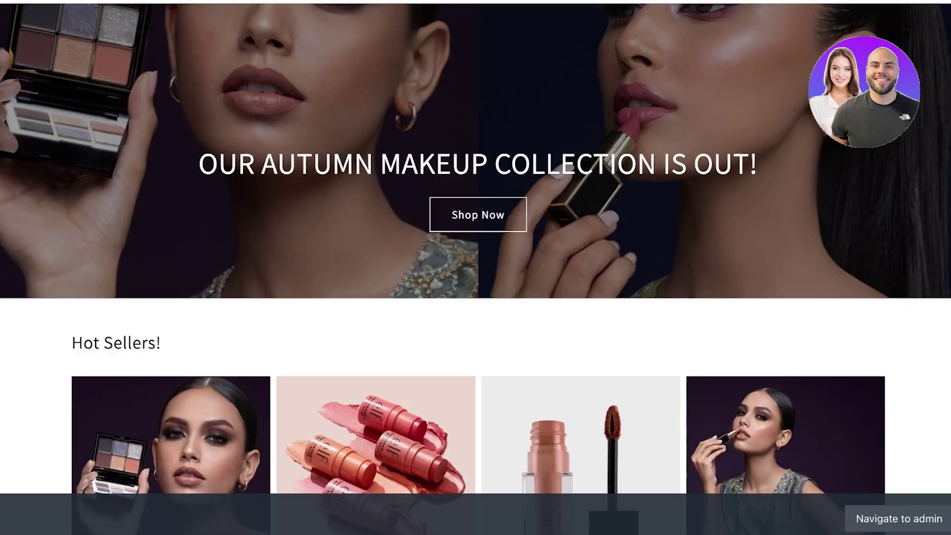
{"action": "scroll", "coordinate": [475, 267], "scroll_direction": "up", "scroll_amount": 10}
Step: Check the Lipsticks and Liquid Lipsticks collection pages through the storefront's Lip Products submenu
{"action": "left_click", "coordinate": [352, 64]}
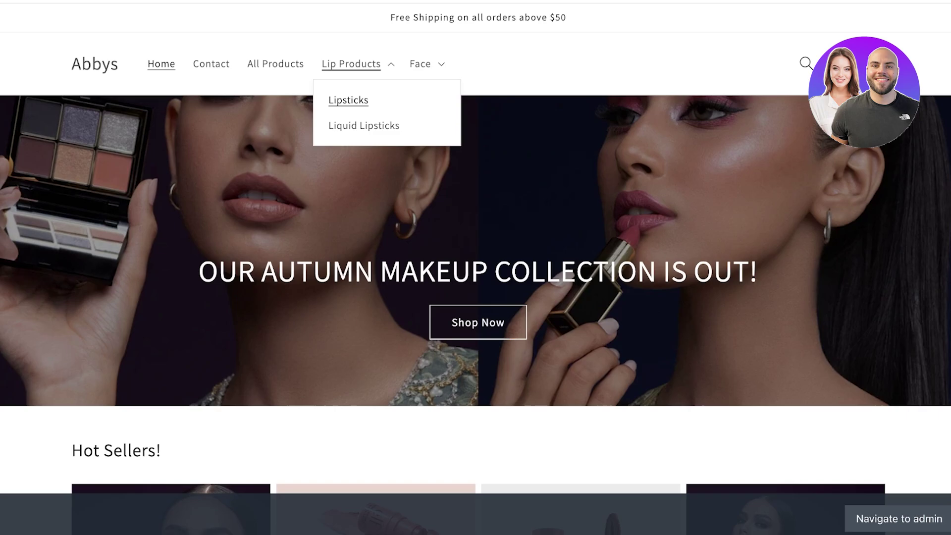
{"action": "left_click", "coordinate": [348, 100]}
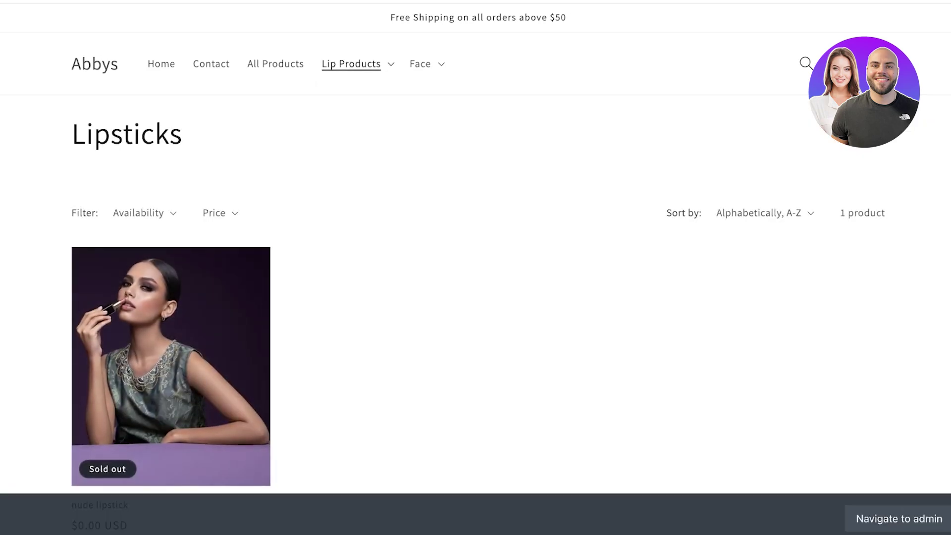
{"action": "left_click", "coordinate": [352, 64]}
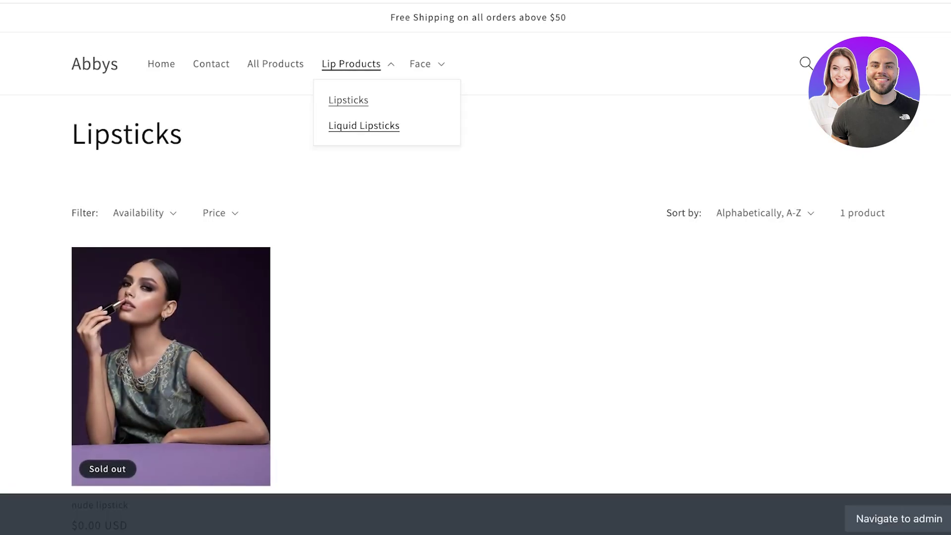
{"action": "left_click", "coordinate": [363, 125]}
{"action": "scroll", "coordinate": [476, 267], "scroll_direction": "down", "scroll_amount": 3}
{"action": "scroll", "coordinate": [475, 267], "scroll_direction": "up", "scroll_amount": 3}
Step: Check the Blushes and Eyeshadow collection pages through the storefront's Face submenu
{"action": "left_click", "coordinate": [420, 64]}
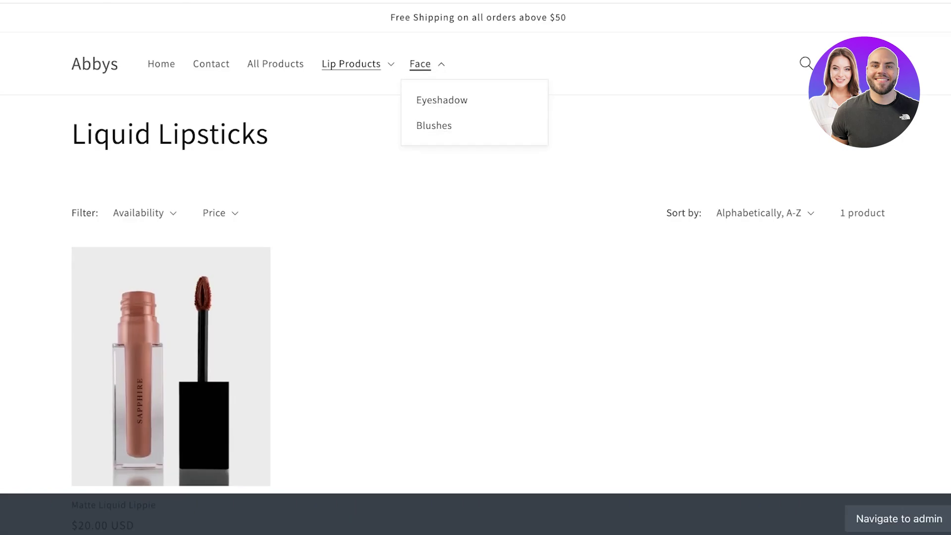
{"action": "left_click", "coordinate": [419, 64]}
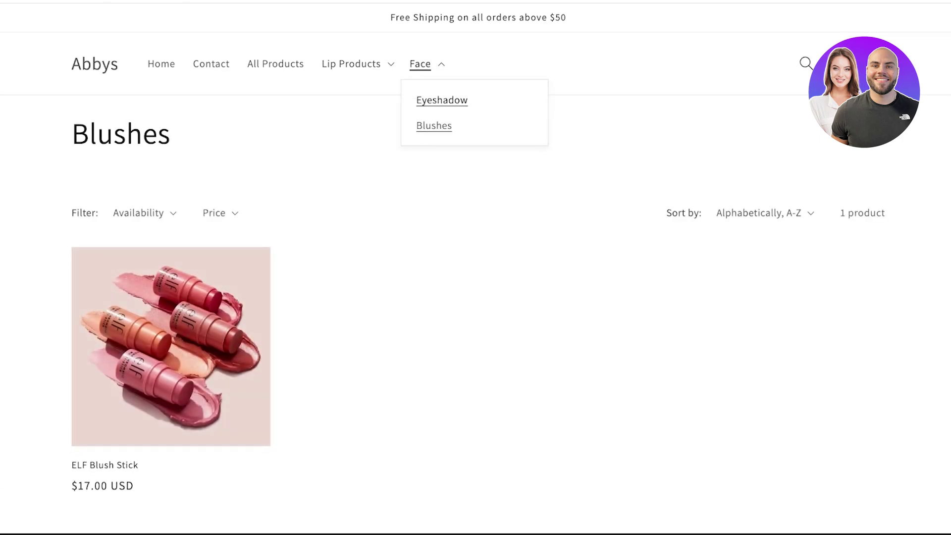
{"action": "left_click", "coordinate": [442, 100]}
{"action": "scroll", "coordinate": [476, 297], "scroll_direction": "down", "scroll_amount": 5}
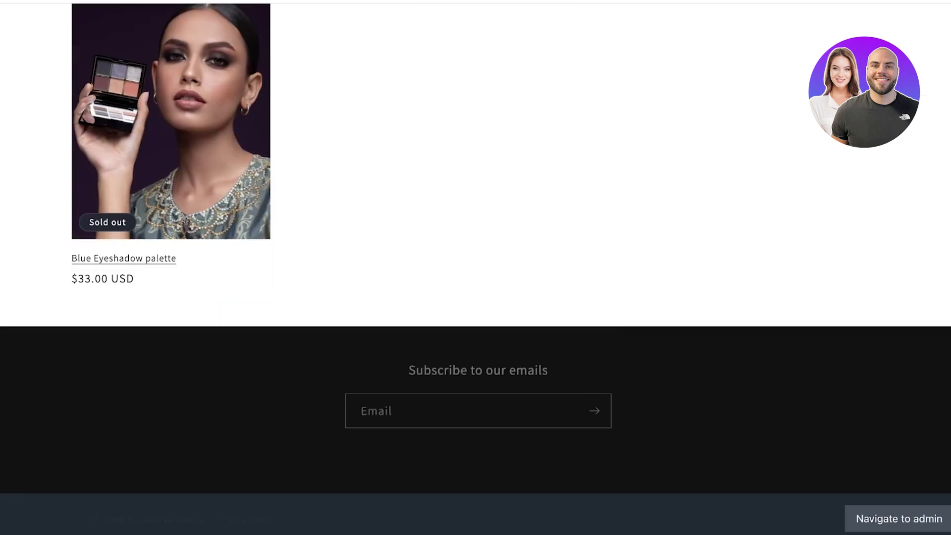
{"action": "scroll", "coordinate": [476, 297], "scroll_direction": "up", "scroll_amount": 5}
Step: Return to the store admin and open the online store's Themes page
{"action": "key", "text": "ctrl+shift+Tab"}
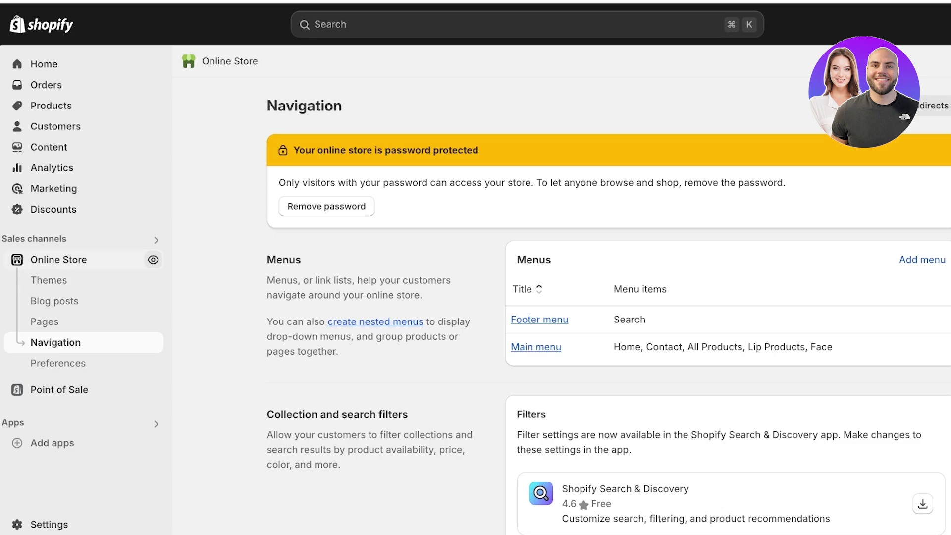
{"action": "left_click", "coordinate": [58, 260]}
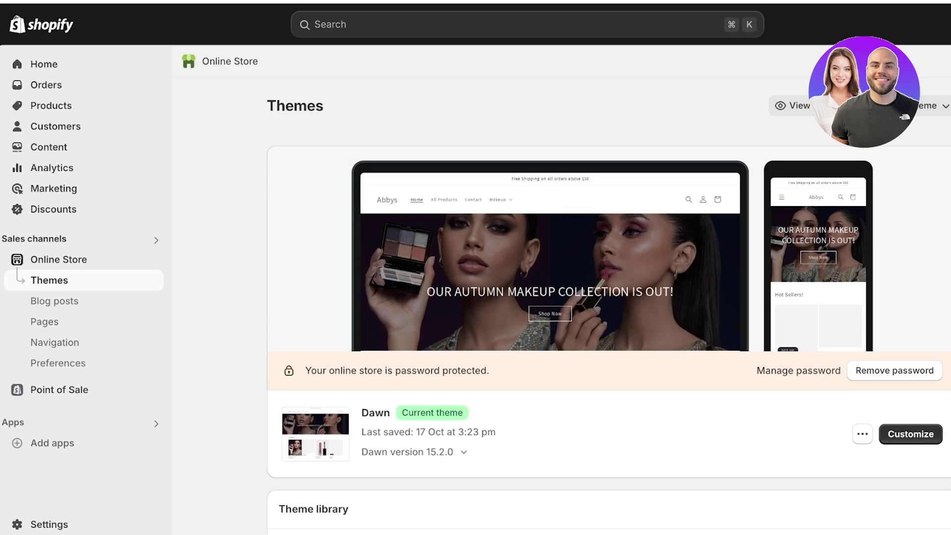